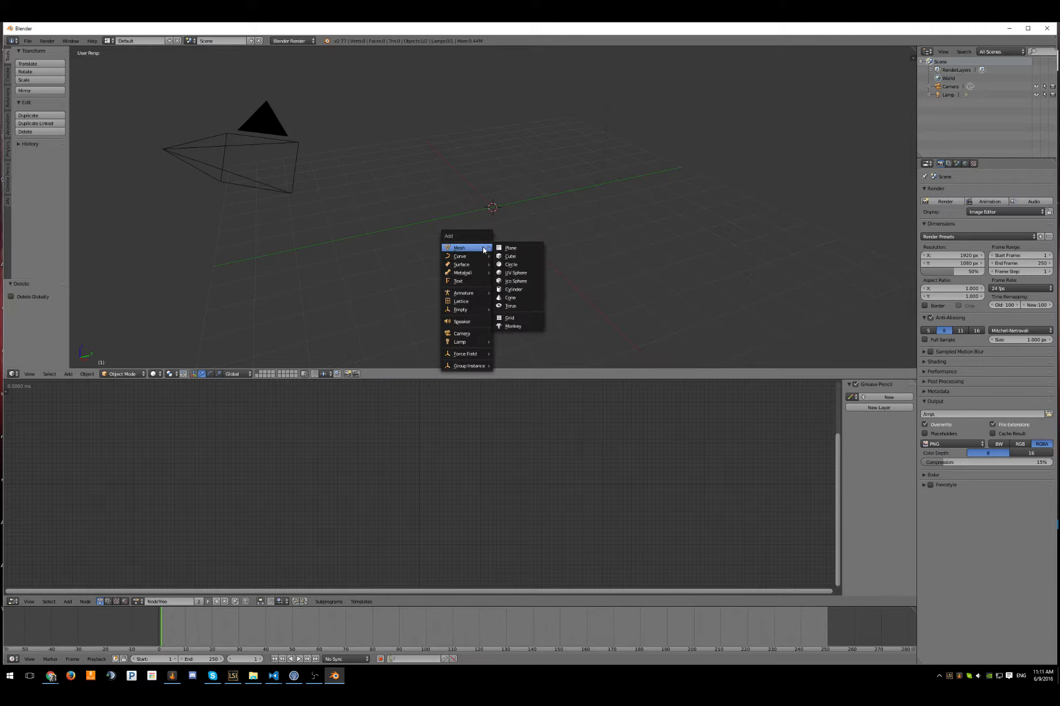
# Step: Add a Bezier curve to the scene and place a Splines from L-System node in the node tree
pyautogui.moveTo(469, 256)
pyautogui.click(513, 256)
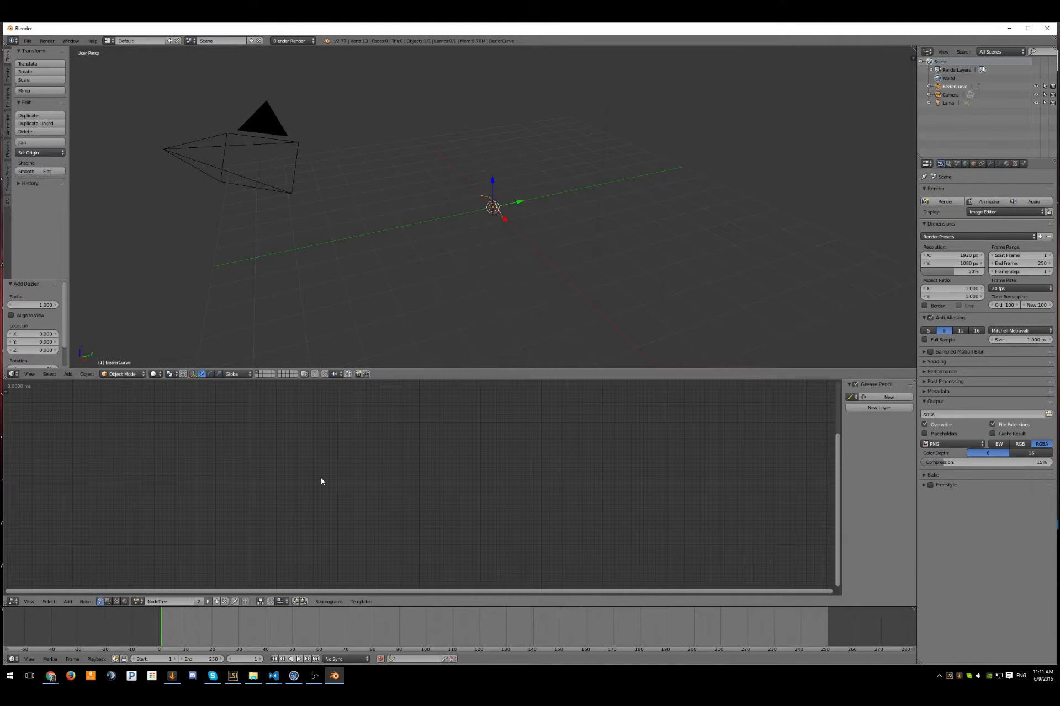
pyautogui.hotkey('shift', 'a')
pyautogui.moveTo(311, 544)
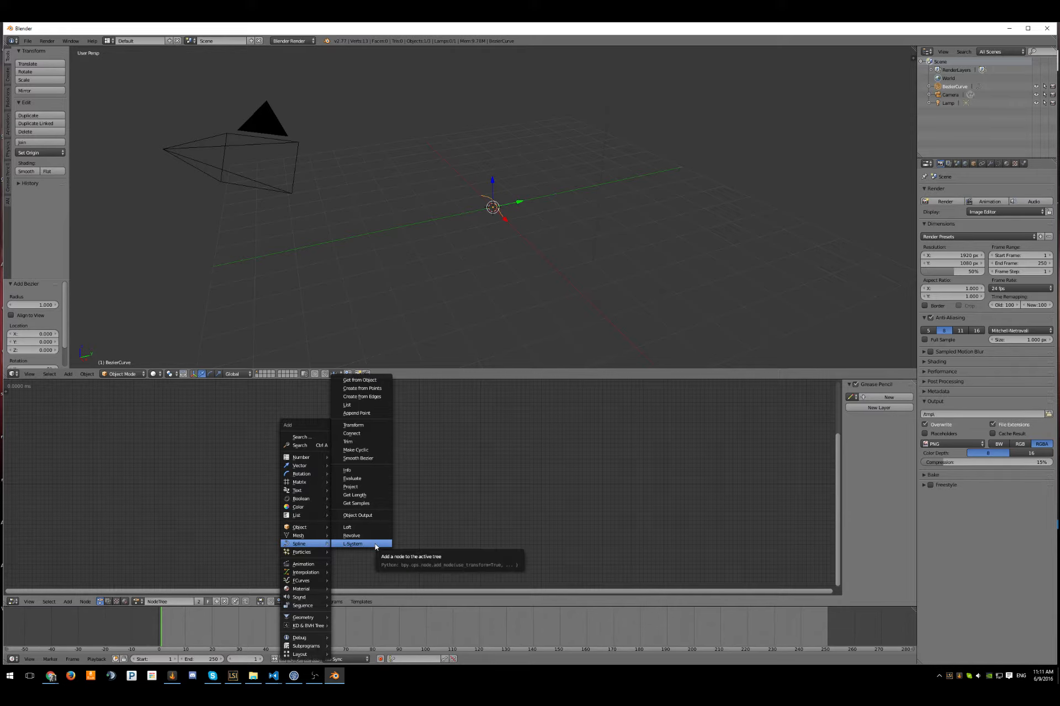
pyautogui.click(354, 544)
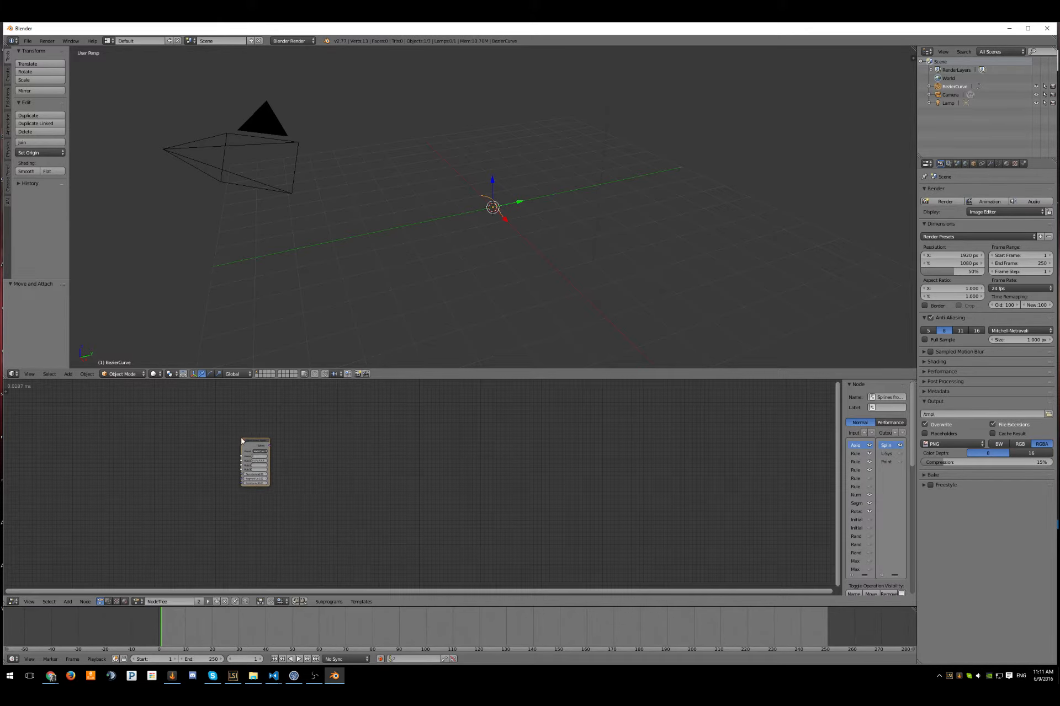
pyautogui.click(213, 460)
pyautogui.moveTo(213, 460); pyautogui.dragTo(287, 491, button='middle')
# Step: Add a Curve Object Output node that feeds the L-System node's Splines output into the BezierCurve object
pyautogui.hotkey('shift', 'a')
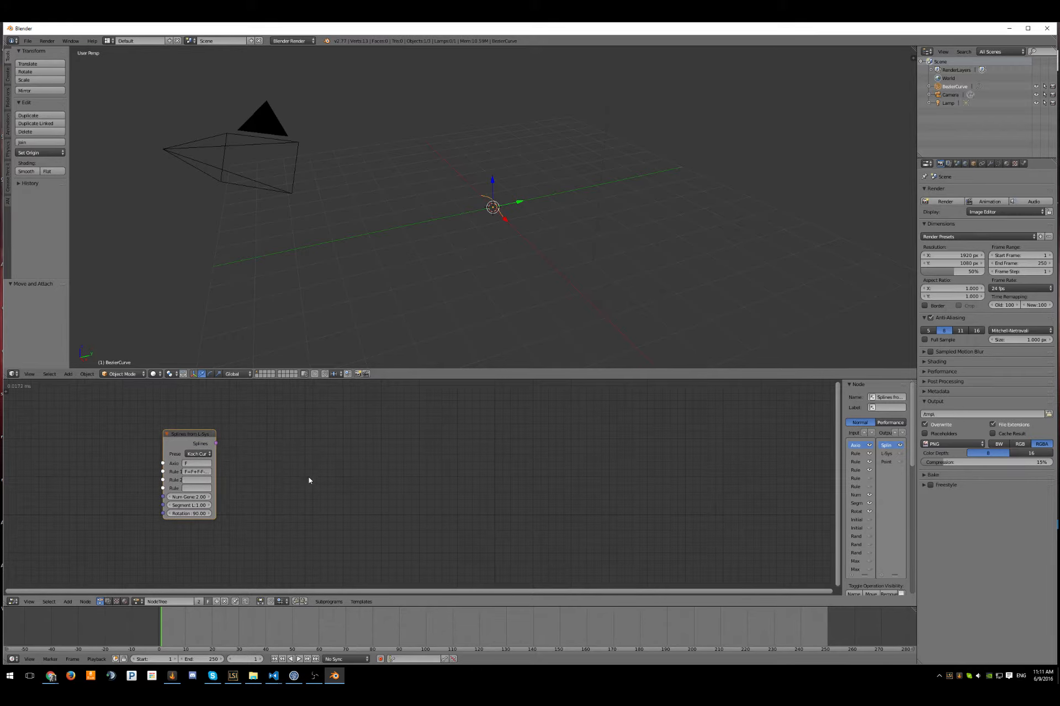
pyautogui.hotkey('shift', 'a')
pyautogui.moveTo(301, 473)
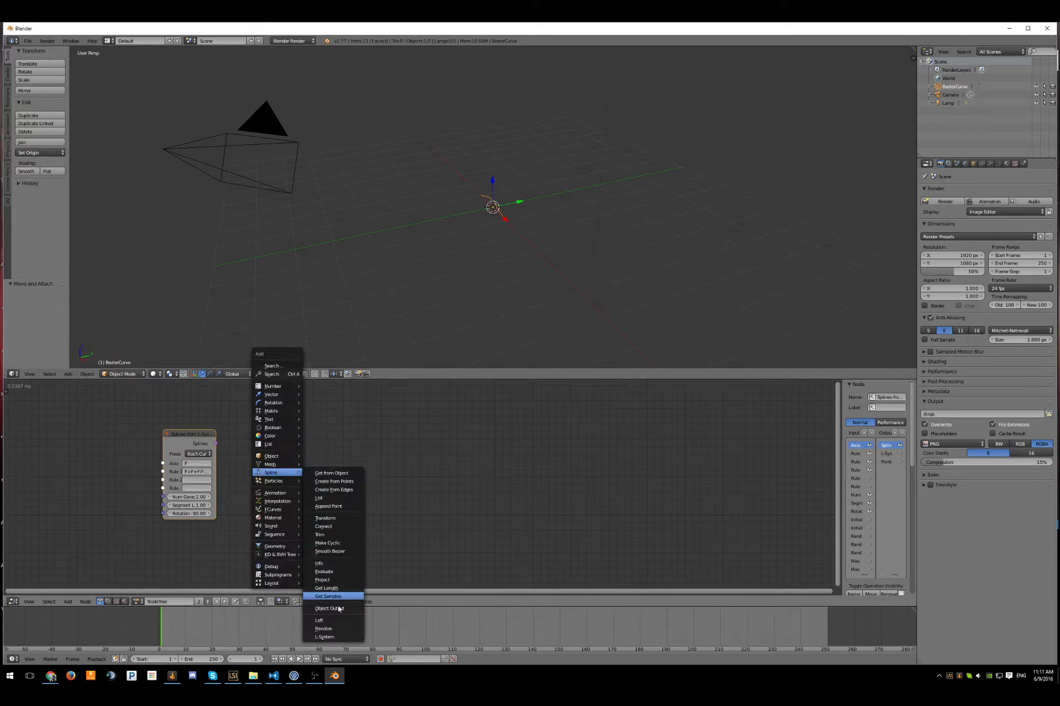
pyautogui.click(339, 609)
pyautogui.click(330, 455)
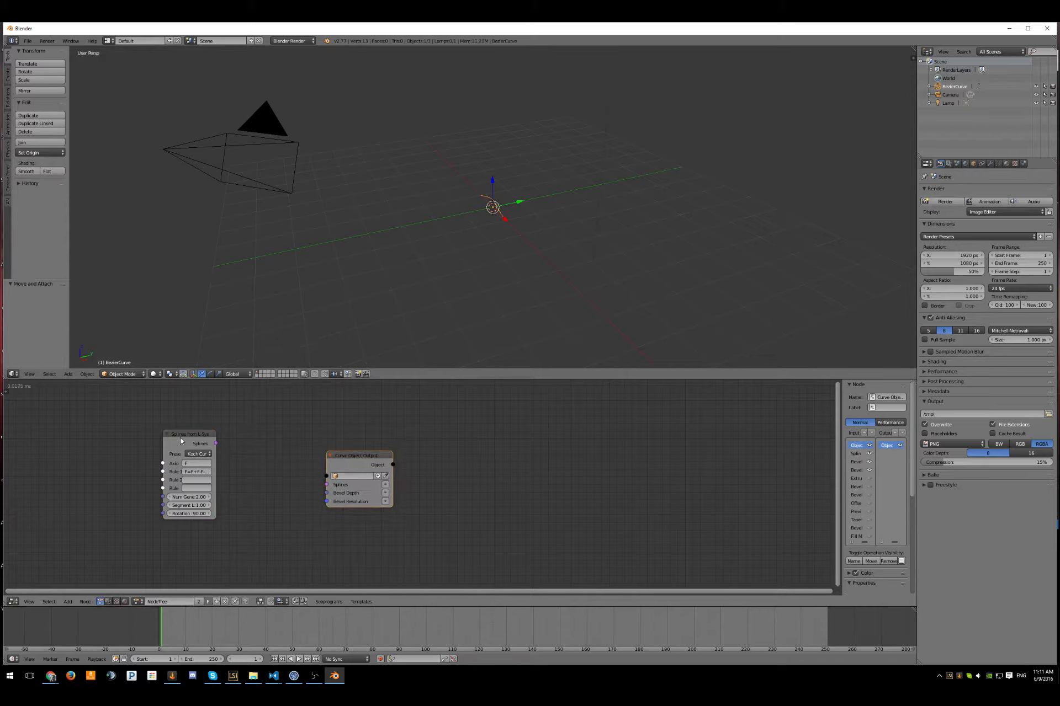
pyautogui.moveTo(216, 443); pyautogui.dragTo(327, 485)
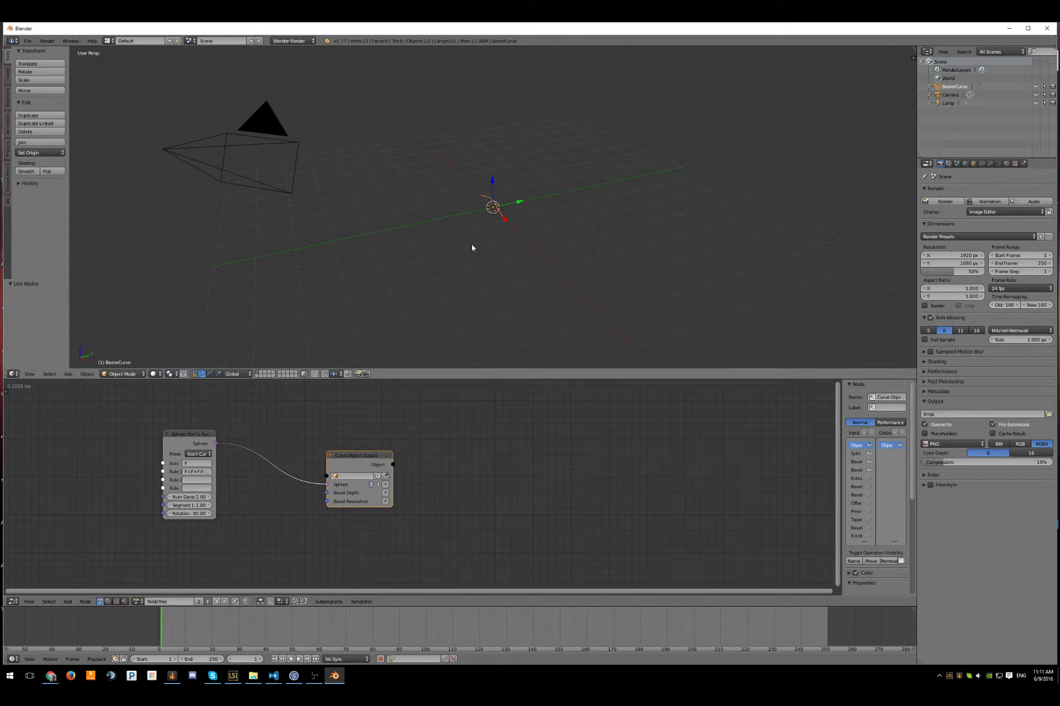
pyautogui.click(385, 486)
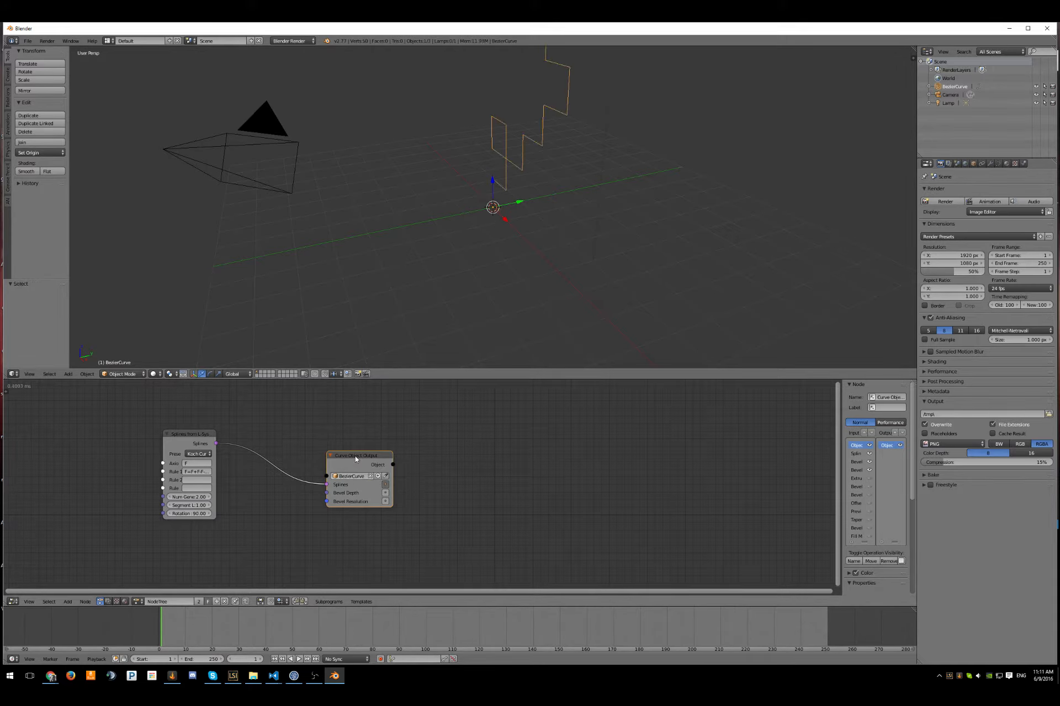
# Step: Widen the Splines from L-System node and move the two nodes farther apart
pyautogui.moveTo(355, 460); pyautogui.dragTo(364, 459)
pyautogui.moveTo(479, 211); pyautogui.dragTo(538, 243, button='middle')
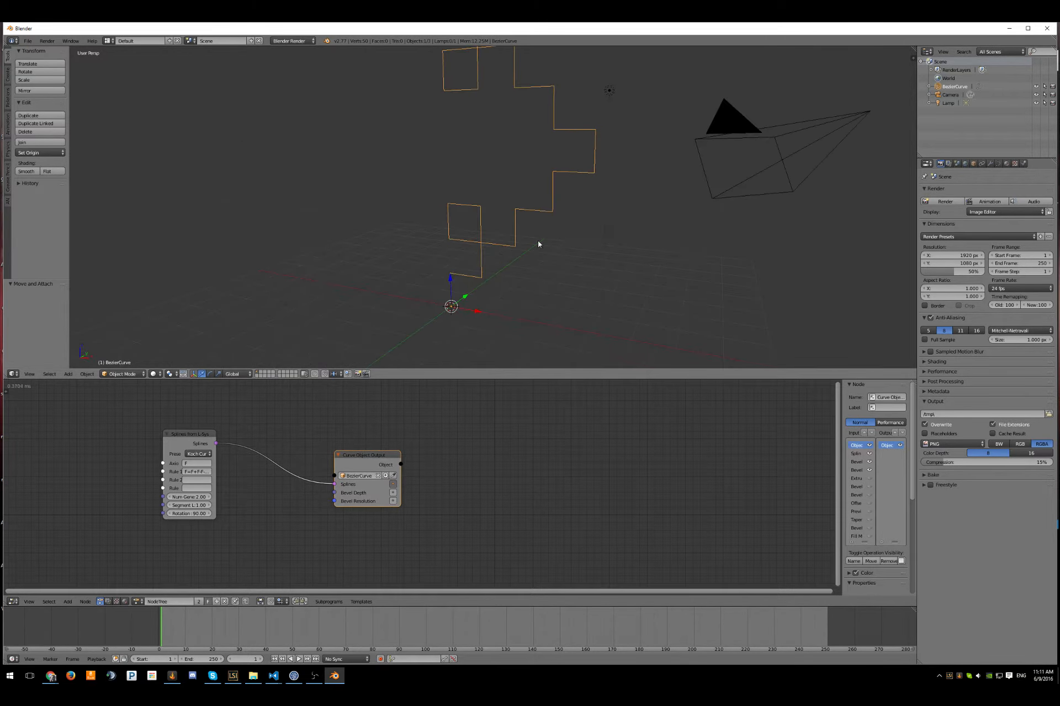
pyautogui.moveTo(215, 476); pyautogui.dragTo(251, 476)
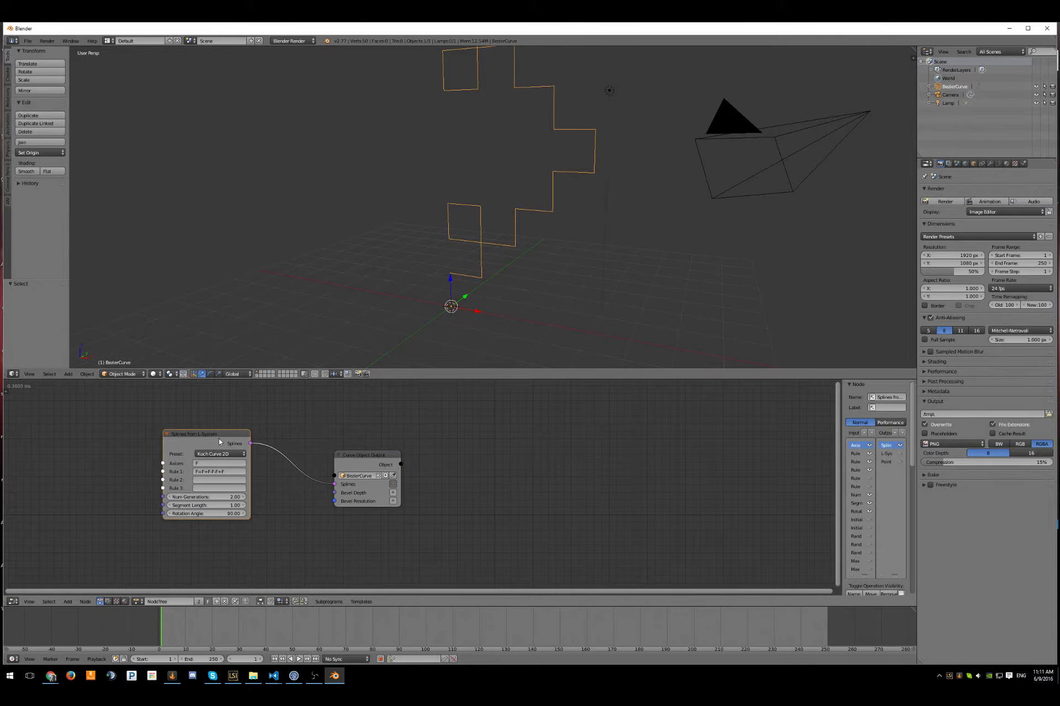
pyautogui.moveTo(213, 436); pyautogui.dragTo(154, 440)
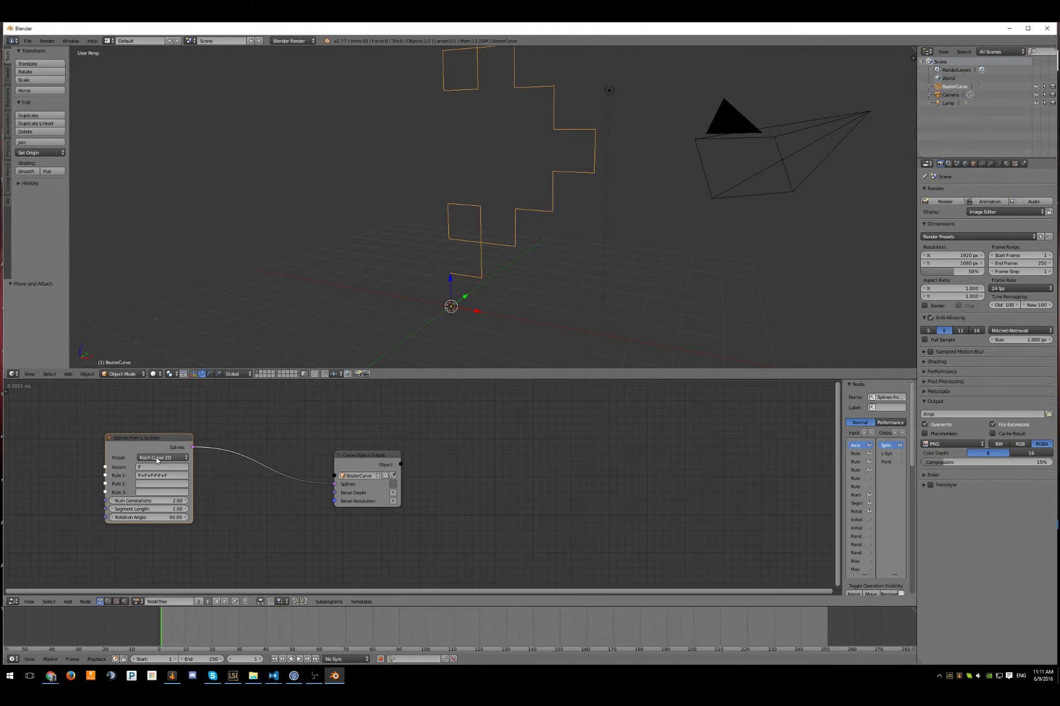
# Step: Try the Sierpinski triangle 2D and Hilbert Curve 2D presets on the L-System node
pyautogui.click(157, 458)
pyautogui.click(160, 442)
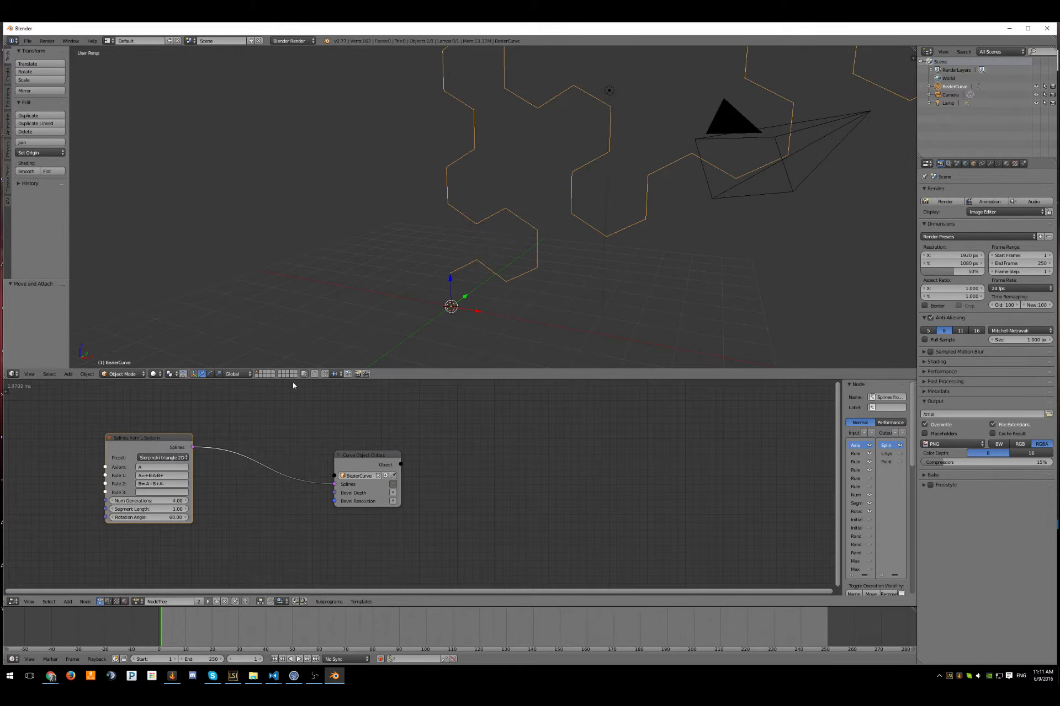
pyautogui.scroll(-6, 429, 239)
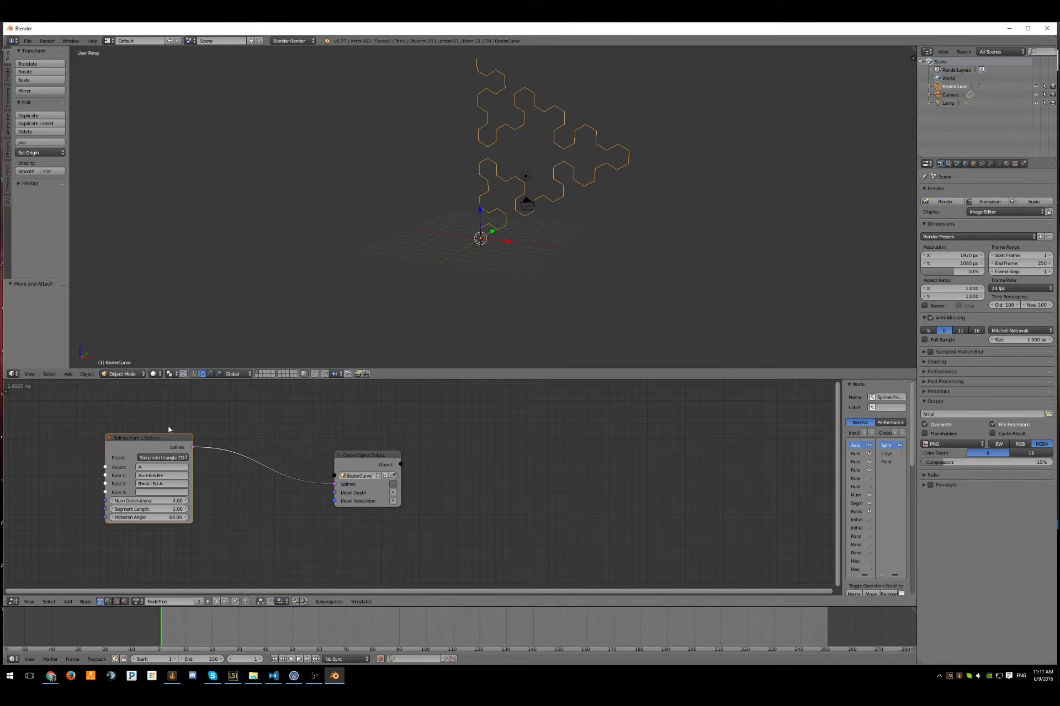
pyautogui.click(161, 458)
pyautogui.click(158, 437)
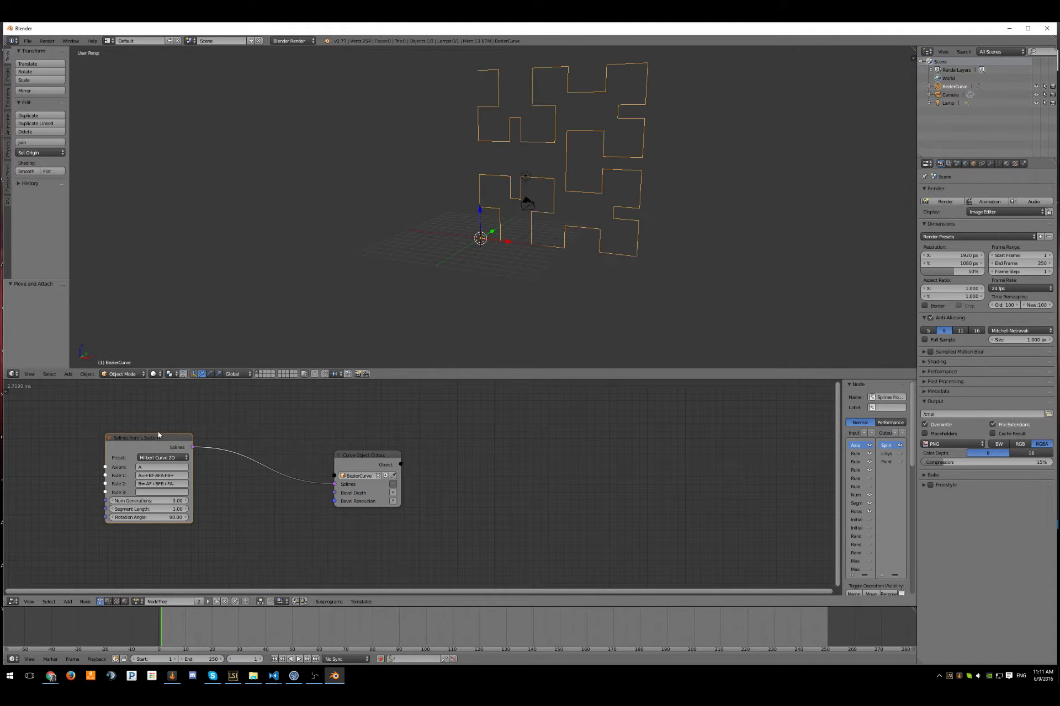
# Step: Try the Chaotic Squares and Tree 1 presets on the L-System node and view the curves from different angles
pyautogui.click(157, 458)
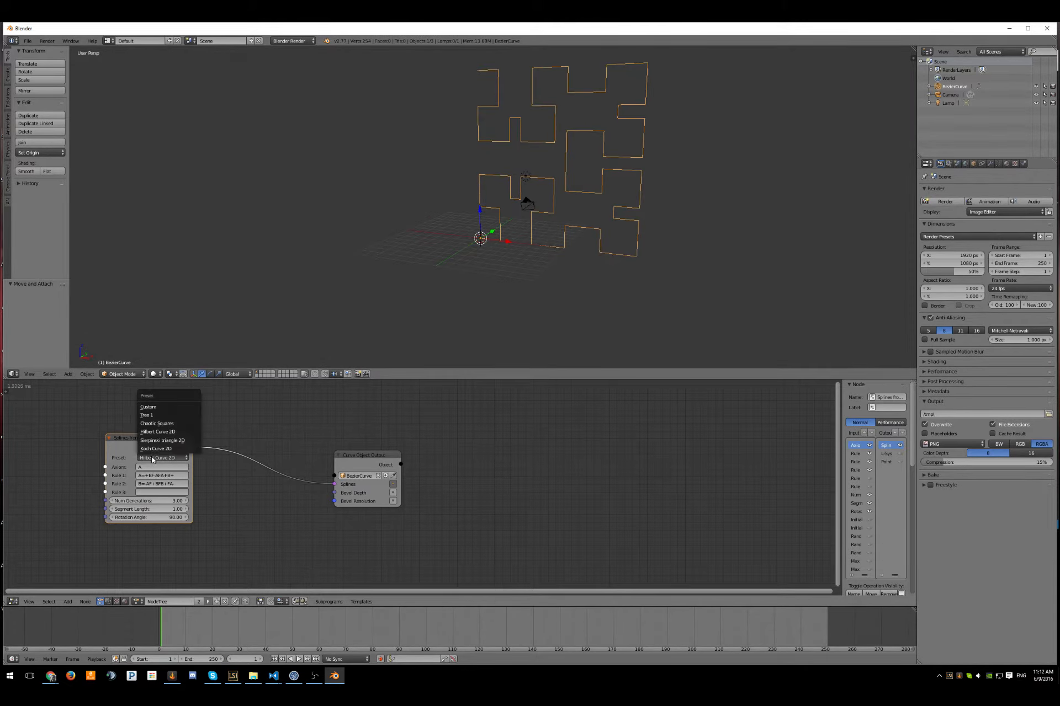
pyautogui.click(155, 427)
pyautogui.moveTo(546, 237)
pyautogui.mouseDown(button='middle')
pyautogui.moveTo(606, 237)
pyautogui.moveTo(493, 247)
pyautogui.moveTo(541, 234)
pyautogui.mouseUp(button='middle')
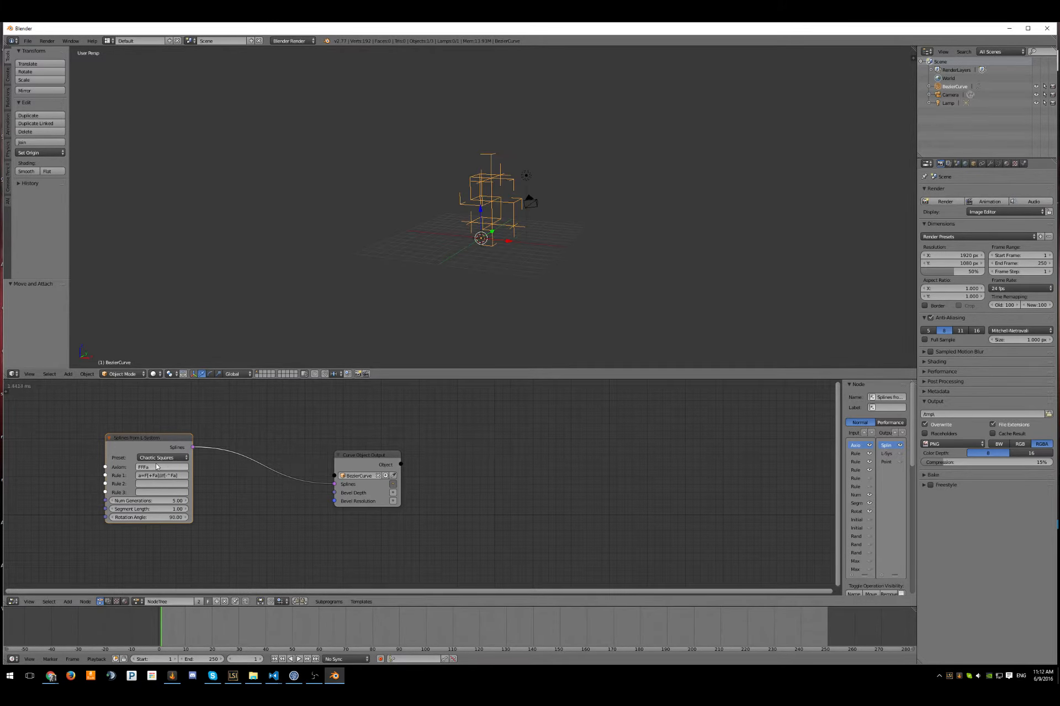
pyautogui.click(156, 458)
pyautogui.click(146, 415)
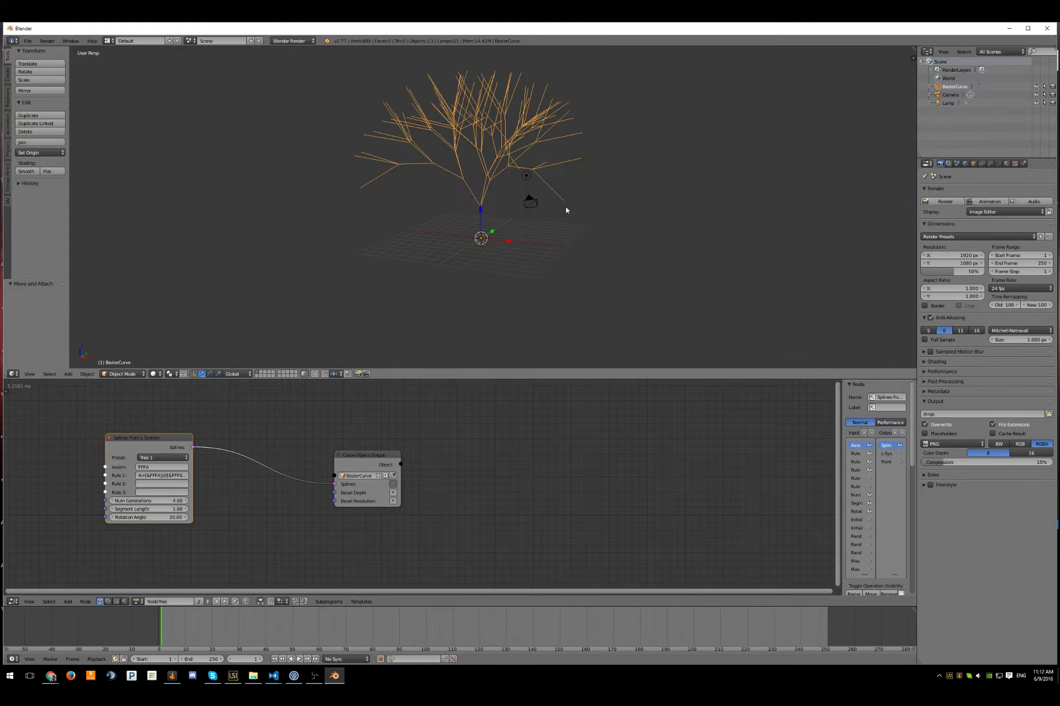
pyautogui.moveTo(565, 208); pyautogui.dragTo(499, 235, button='middle')
# Step: Switch the L-System node to the Koch Curve 2D preset and set Num Generations to 3
pyautogui.click(168, 456)
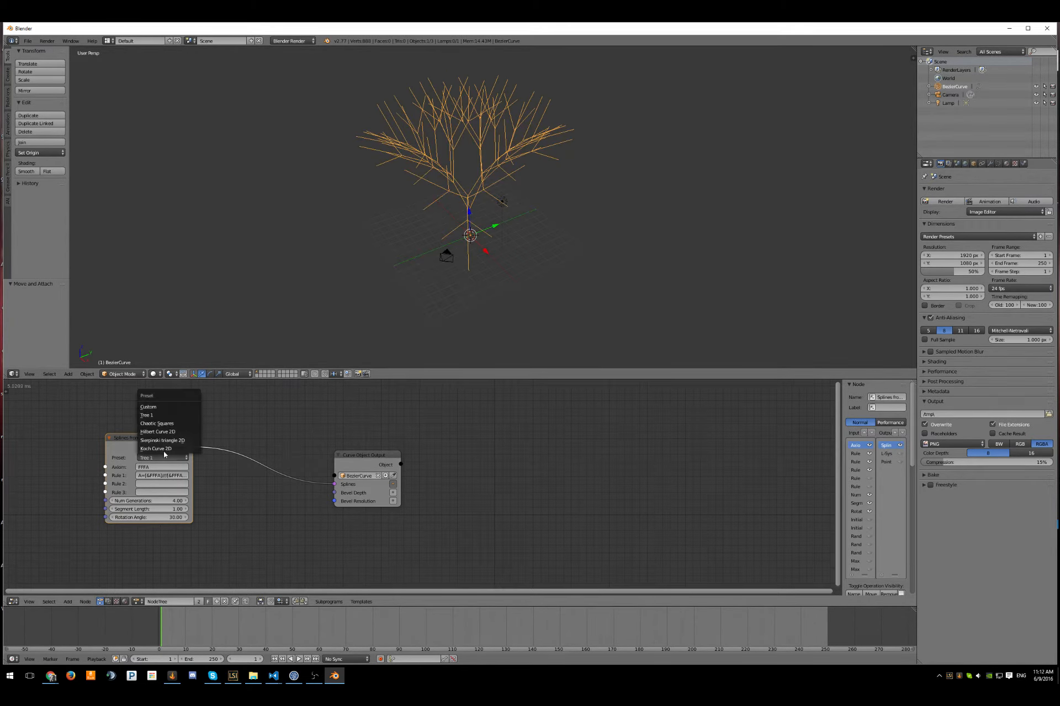
pyautogui.click(164, 450)
pyautogui.moveTo(419, 243); pyautogui.dragTo(525, 232, button='middle')
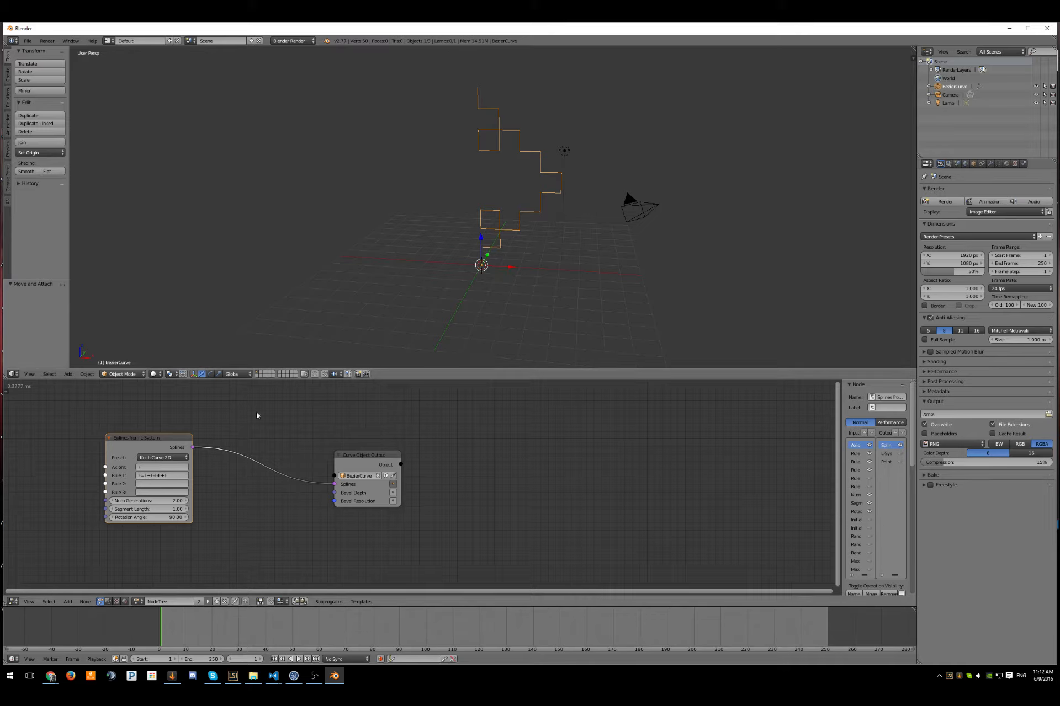
pyautogui.click(174, 503)
pyautogui.write('3')
pyautogui.press('Return')
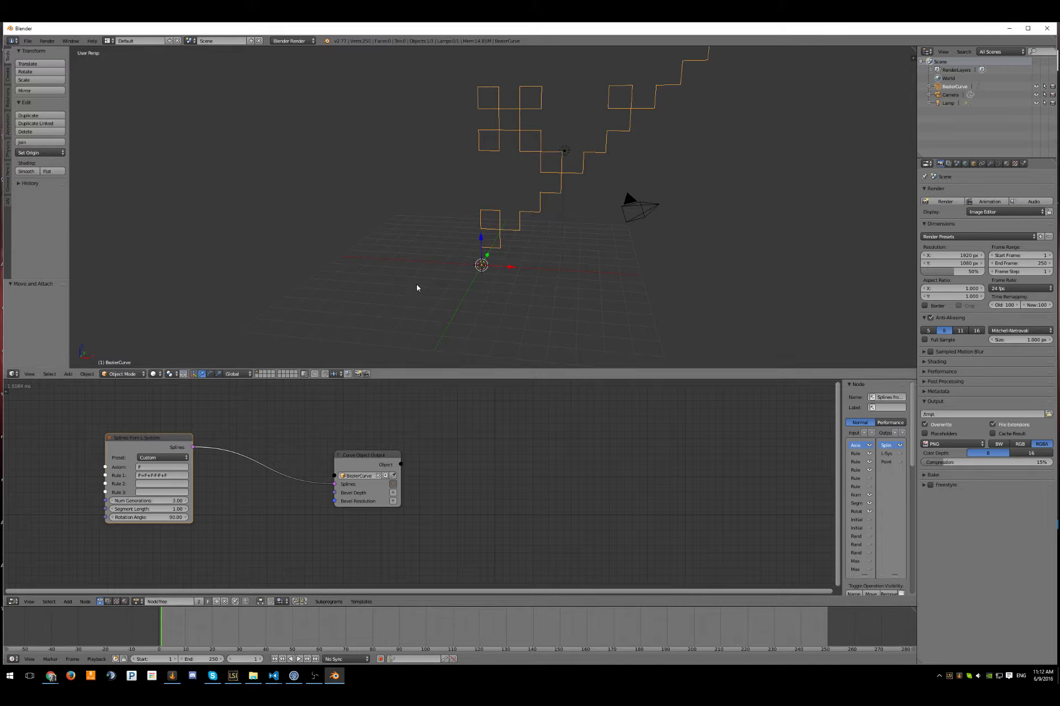
# Step: Compare the Koch curve with Num Generations at 1 and 2, and scrub the value between generations
pyautogui.click(150, 501)
pyautogui.write('1')
pyautogui.press('Return')
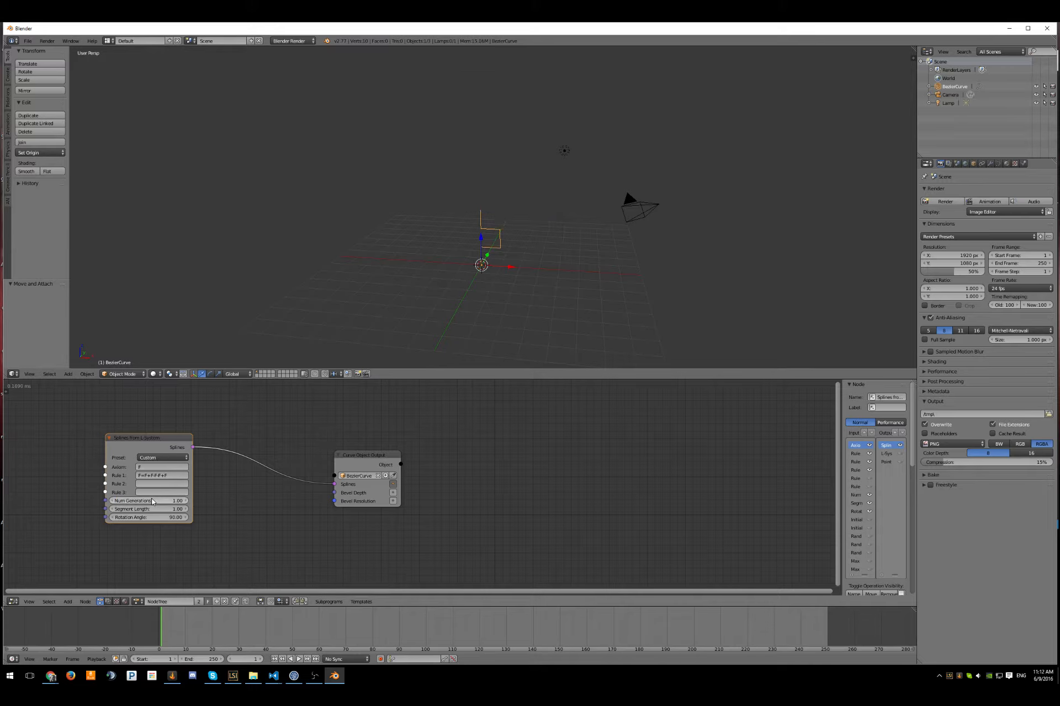
pyautogui.click(152, 501)
pyautogui.write('2')
pyautogui.press('Return')
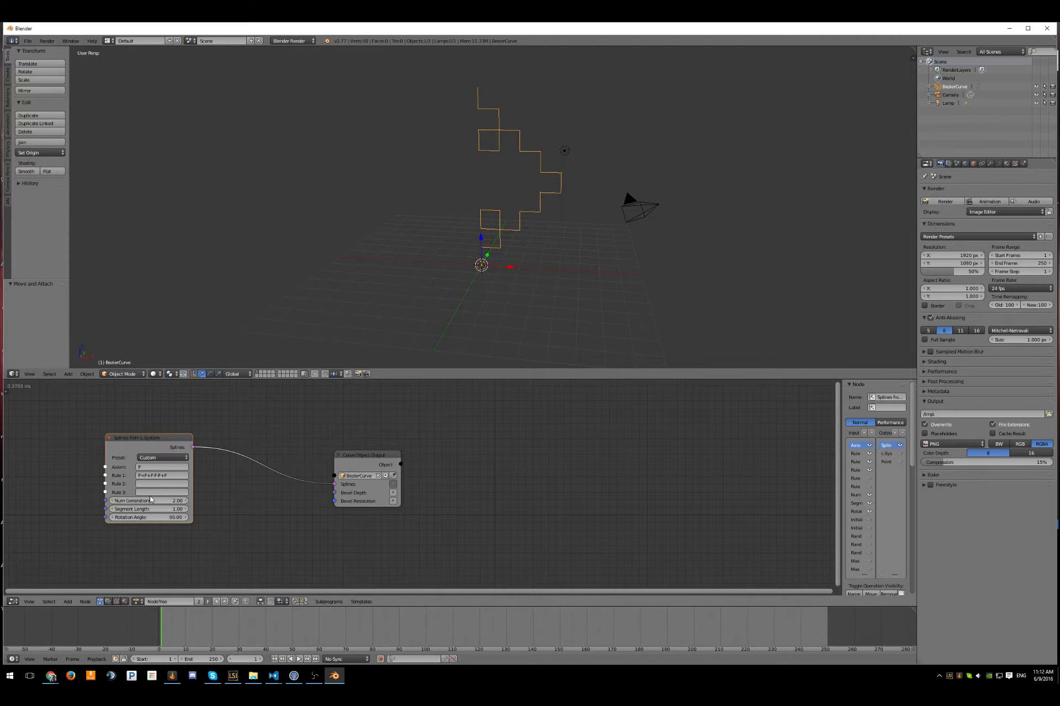
pyautogui.scroll(-2, 604, 267)
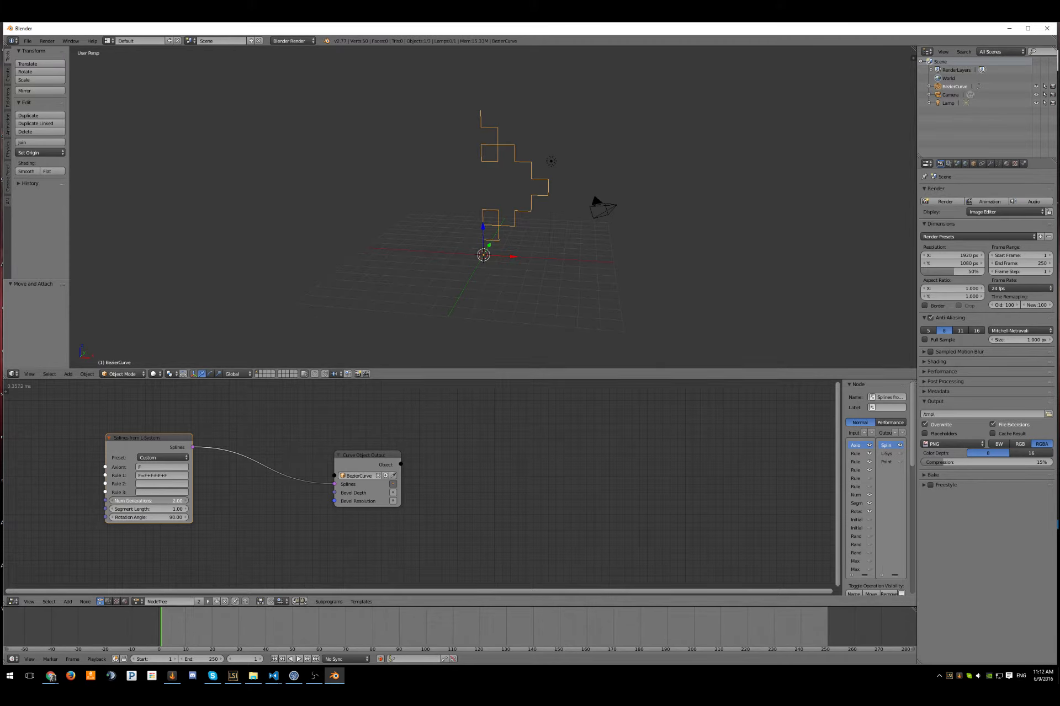
pyautogui.moveTo(149, 501)
pyautogui.mouseDown()
pyautogui.moveTo(267, 501)
pyautogui.moveTo(149, 501)
pyautogui.mouseUp()
# Step: Apply the Hilbert Curve 2D preset and vary it to about 3.06 generations, 0.61 segment length and 88.14 rotation angle
pyautogui.click(151, 458)
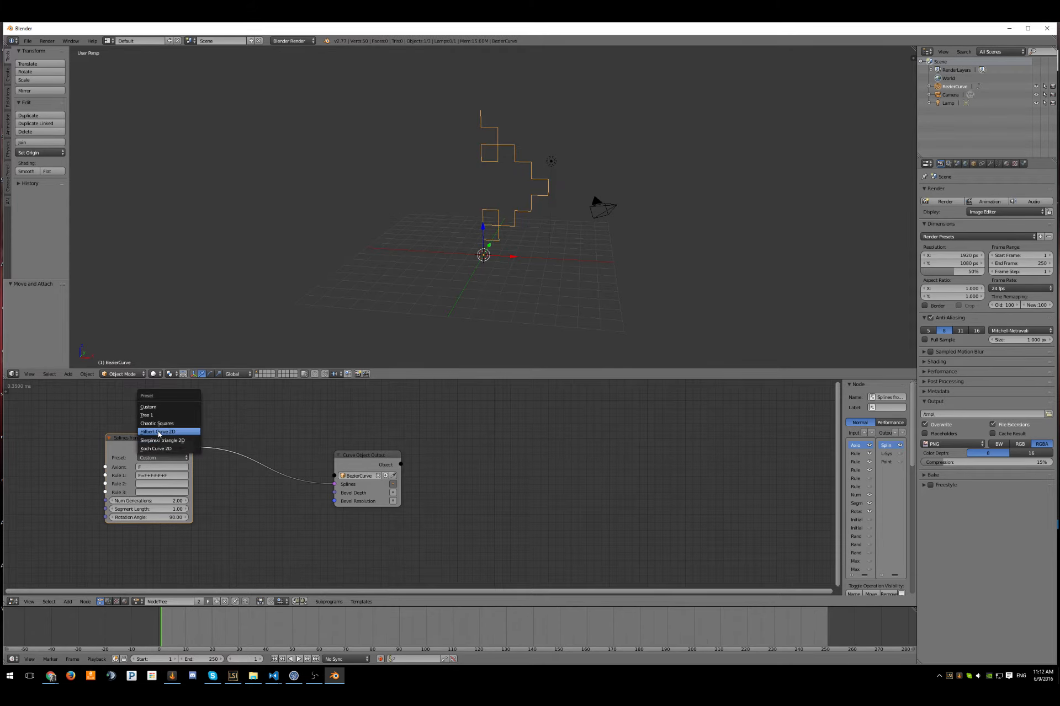
pyautogui.click(159, 433)
pyautogui.moveTo(126, 502)
pyautogui.mouseDown()
pyautogui.moveTo(182, 502)
pyautogui.moveTo(105, 502)
pyautogui.moveTo(117, 501)
pyautogui.mouseUp()
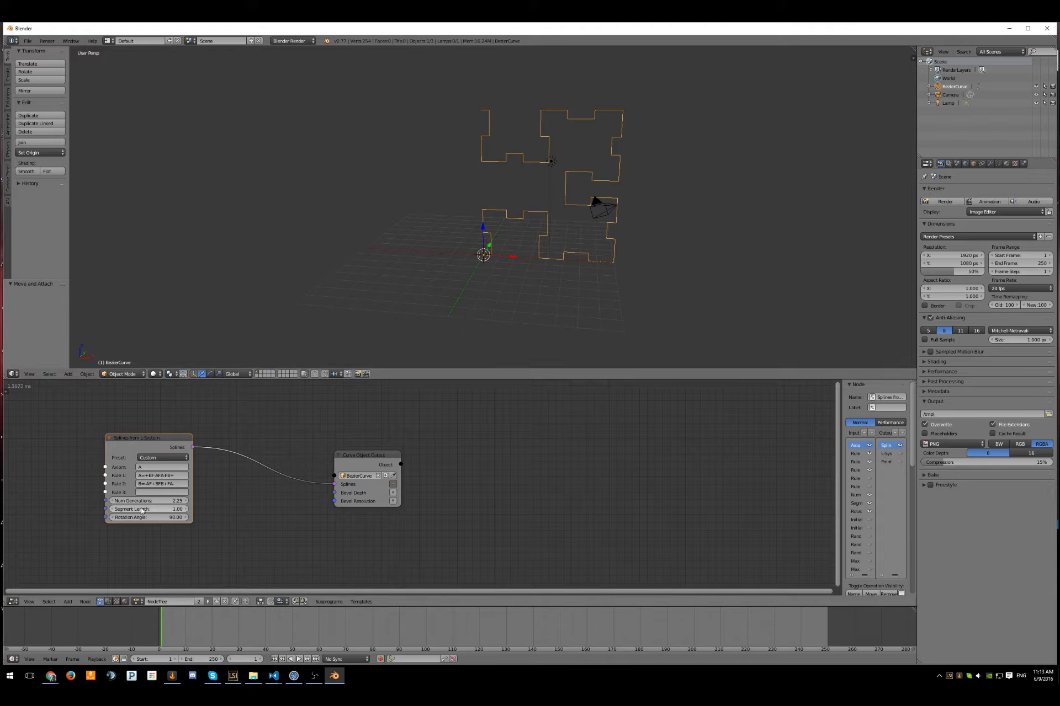
pyautogui.moveTo(143, 511); pyautogui.dragTo(164, 520)
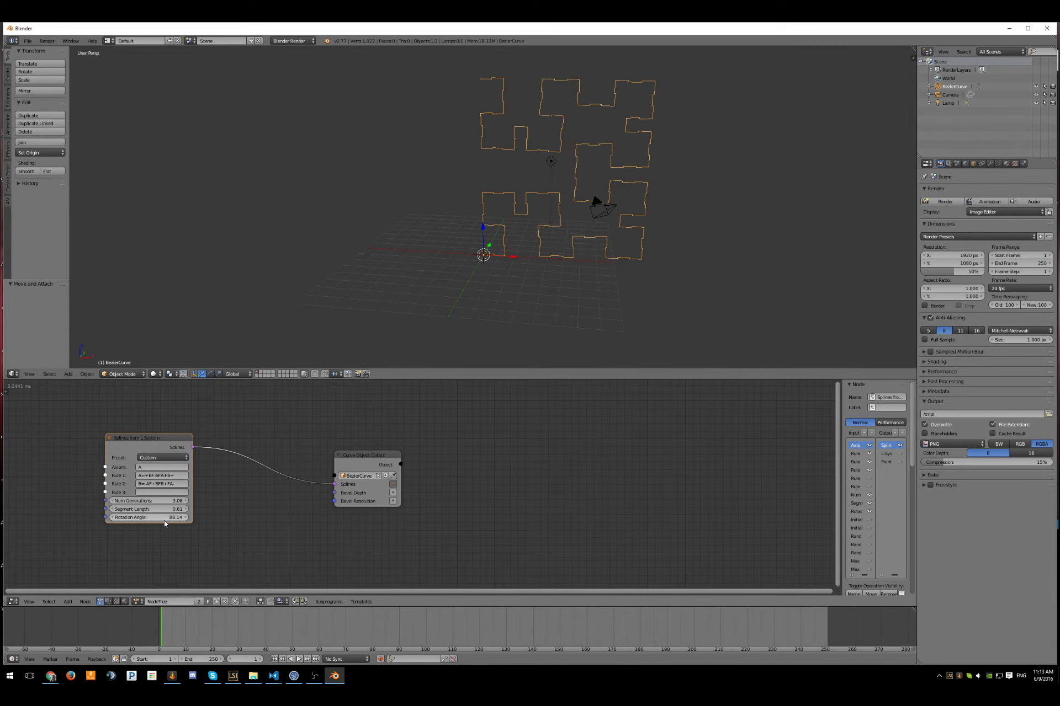
# Step: Apply the Tree 1 preset to the L-System node and view the resulting branches from another angle
pyautogui.click(153, 458)
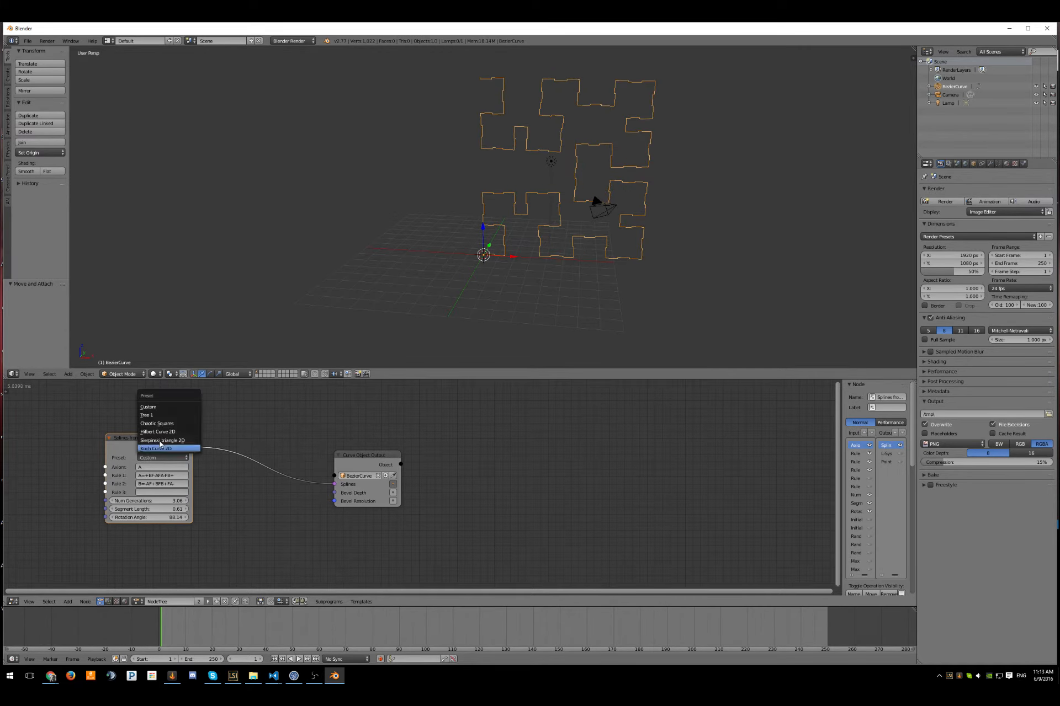
pyautogui.click(158, 415)
pyautogui.moveTo(596, 208); pyautogui.dragTo(571, 225, button='middle')
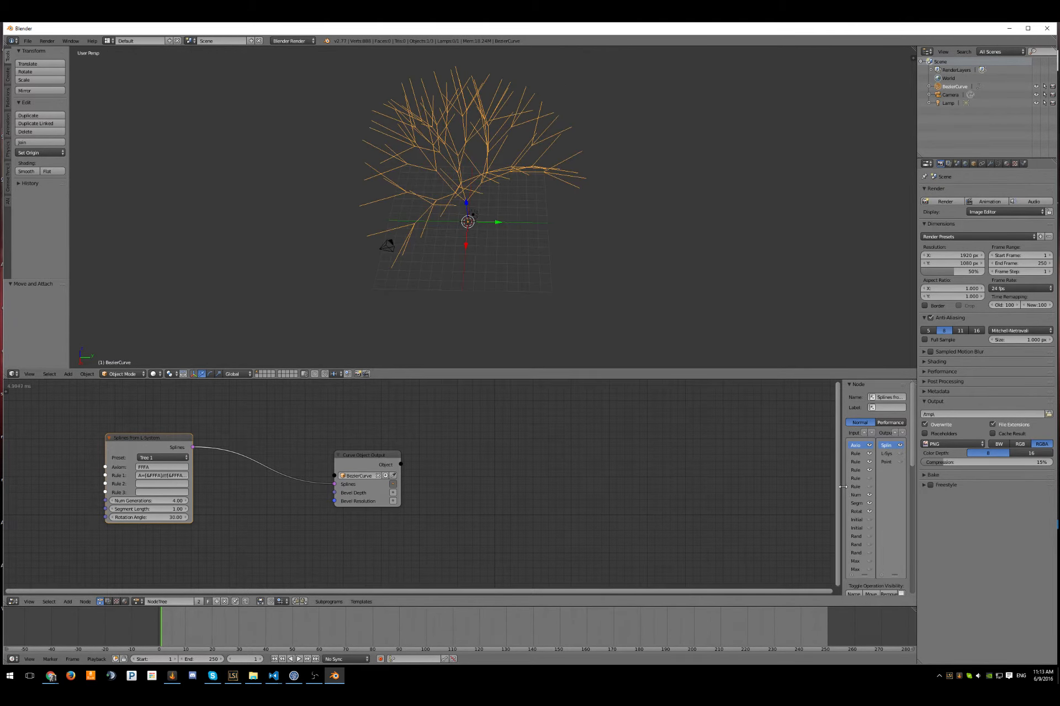
# Step: Reveal the Random Geometry Seed, Random Scale and Random Rotation inputs on the L-System node
pyautogui.moveTo(841, 486); pyautogui.dragTo(760, 492)
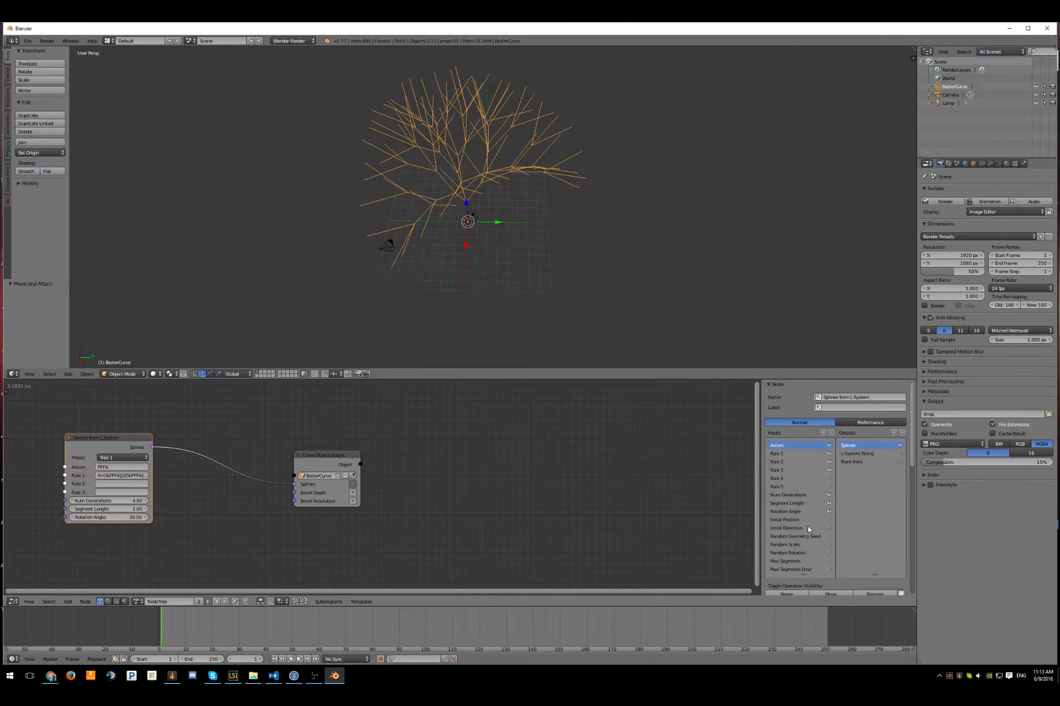
pyautogui.scroll(-2, 811, 533)
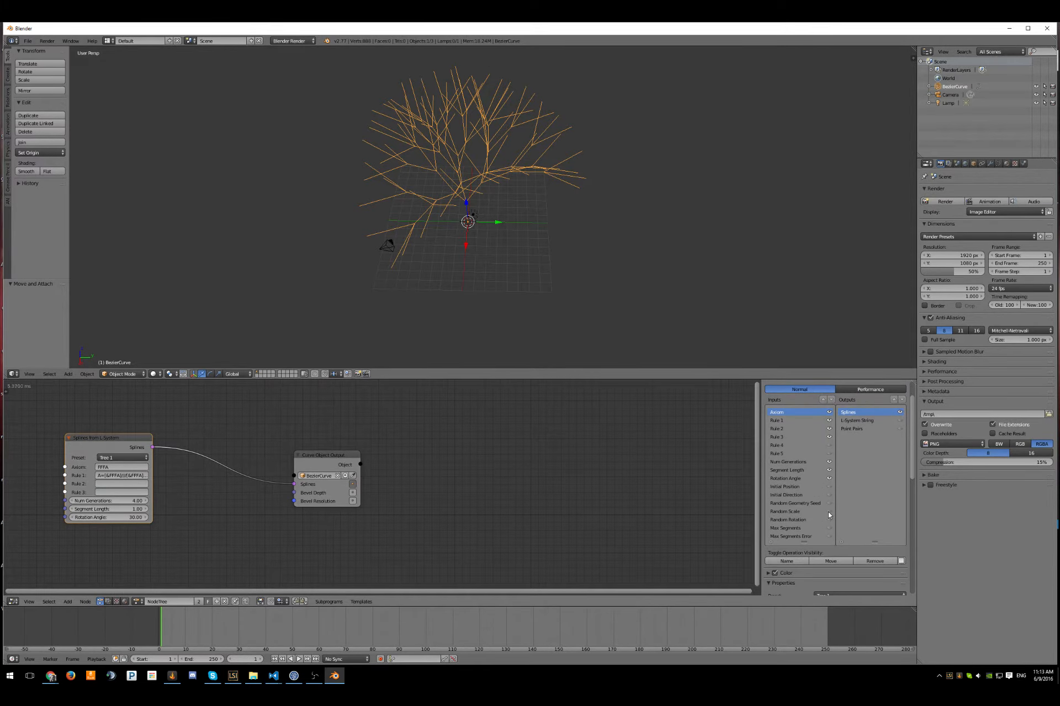
pyautogui.click(829, 512)
pyautogui.click(828, 503)
pyautogui.click(829, 520)
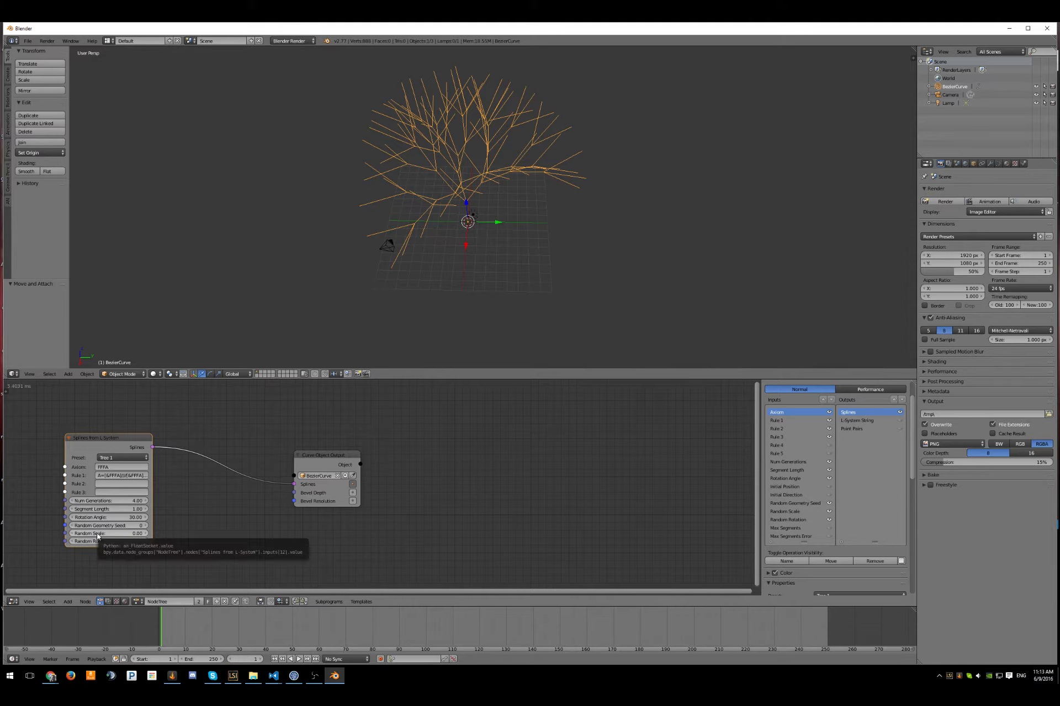
# Step: Set the tree's Random Rotation to 0.15 and Random Scale to 0.24
pyautogui.moveTo(144, 541); pyautogui.dragTo(212, 470)
pyautogui.moveTo(486, 281)
pyautogui.mouseDown(button='middle')
pyautogui.moveTo(554, 278)
pyautogui.moveTo(485, 273)
pyautogui.mouseUp(button='middle')
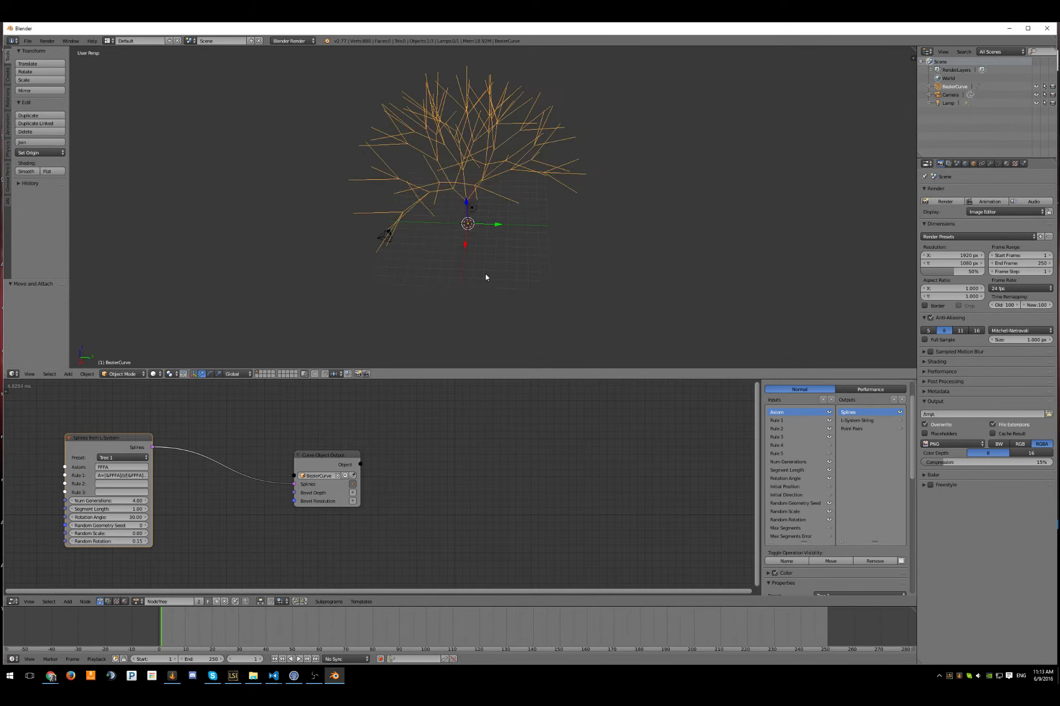
pyautogui.moveTo(110, 533); pyautogui.dragTo(166, 533)
pyautogui.moveTo(535, 271); pyautogui.dragTo(582, 270, button='middle')
# Step: Raise the tree's Random Geometry Seed to 7 and inspect the new branch variation
pyautogui.click(147, 526)
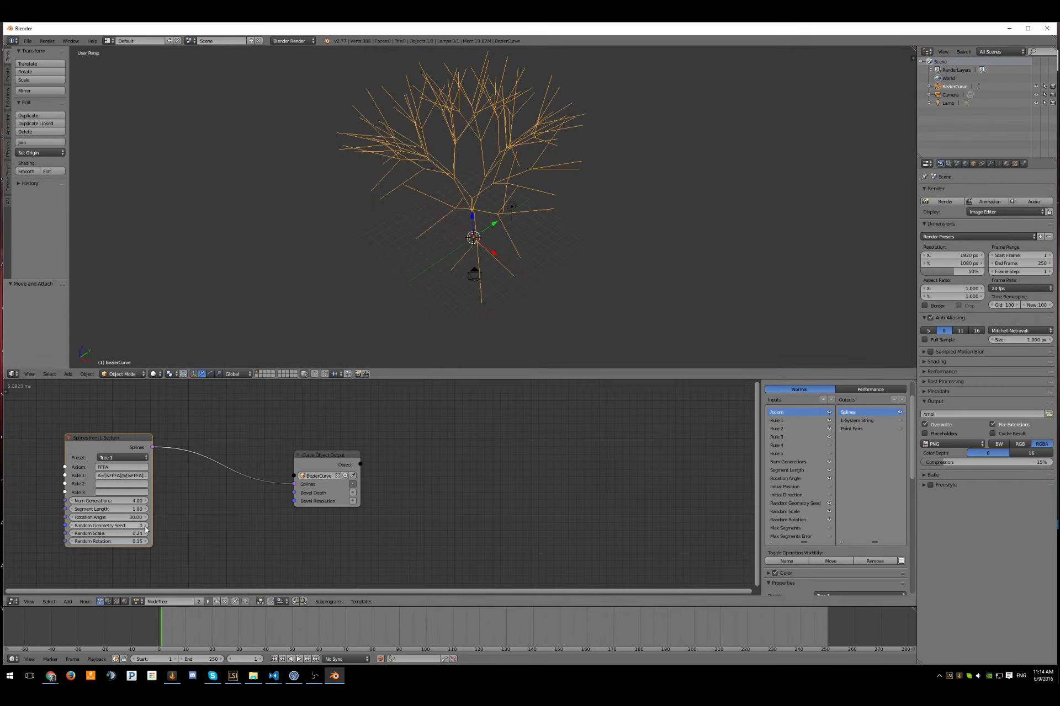
pyautogui.click(147, 526)
pyautogui.click(146, 526)
pyautogui.click(146, 526)
pyautogui.click(146, 526)
pyautogui.click(146, 526)
pyautogui.click(147, 526)
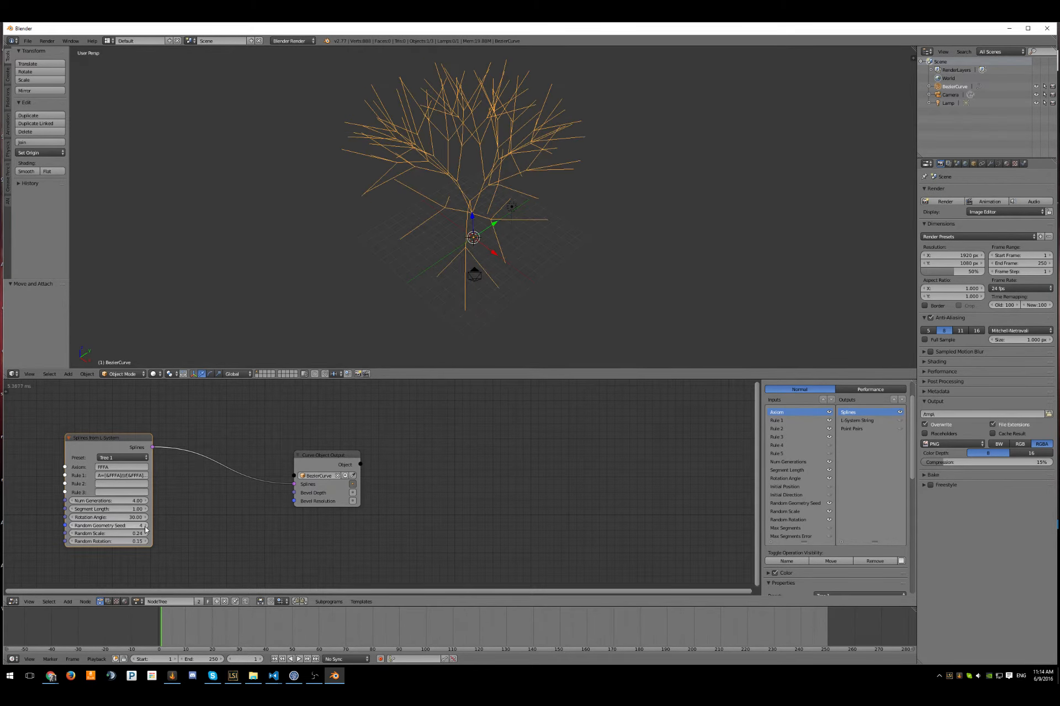
pyautogui.moveTo(579, 310)
pyautogui.mouseDown(button='middle')
pyautogui.moveTo(651, 297)
pyautogui.moveTo(596, 296)
pyautogui.mouseUp(button='middle')
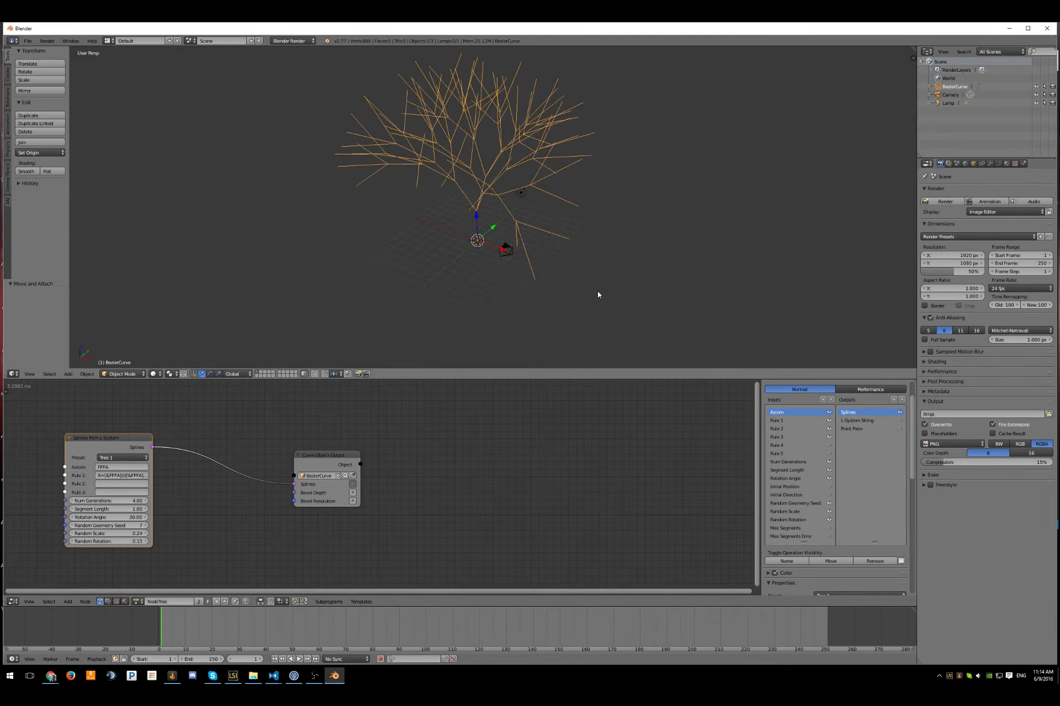
# Step: Raise the tree's Random Geometry Seed to 12 and inspect the resulting branches from several angles
pyautogui.click(147, 526)
pyautogui.click(146, 526)
pyautogui.click(147, 525)
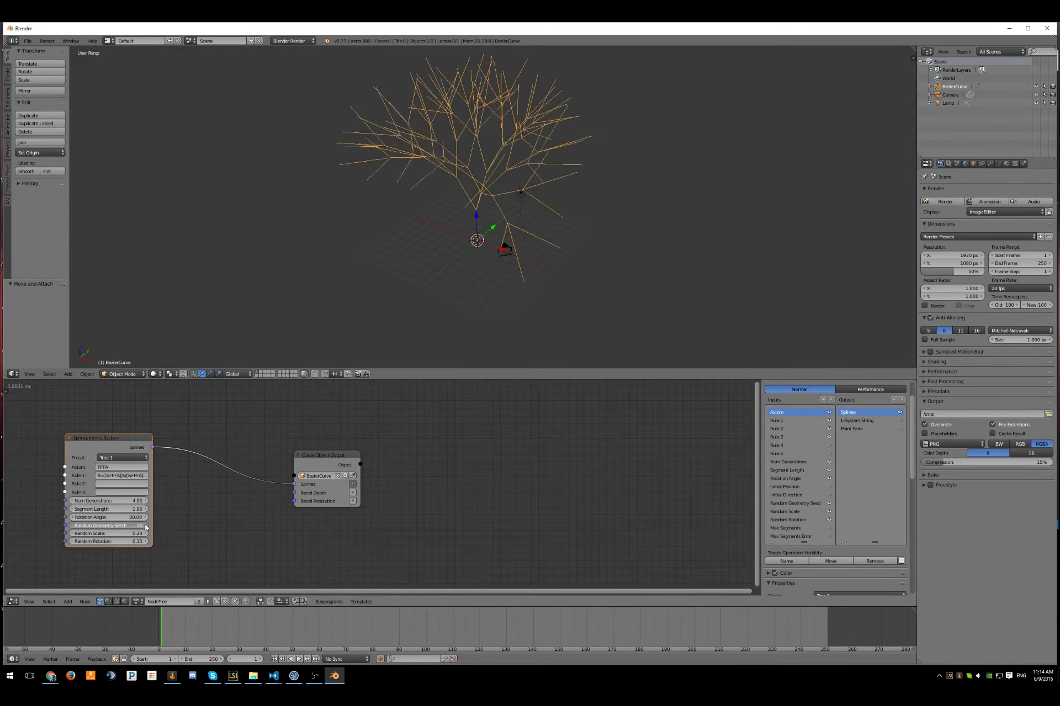
pyautogui.click(146, 526)
pyautogui.click(147, 526)
pyautogui.moveTo(721, 181); pyautogui.dragTo(609, 194, button='middle')
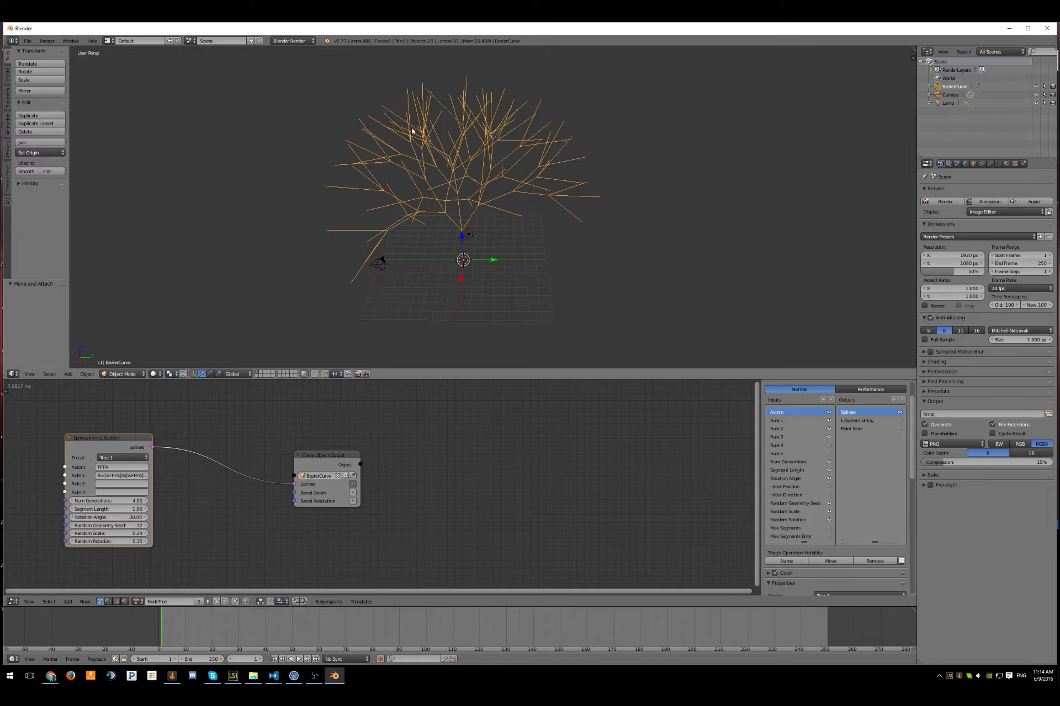
pyautogui.moveTo(345, 208); pyautogui.dragTo(440, 255, button='middle')
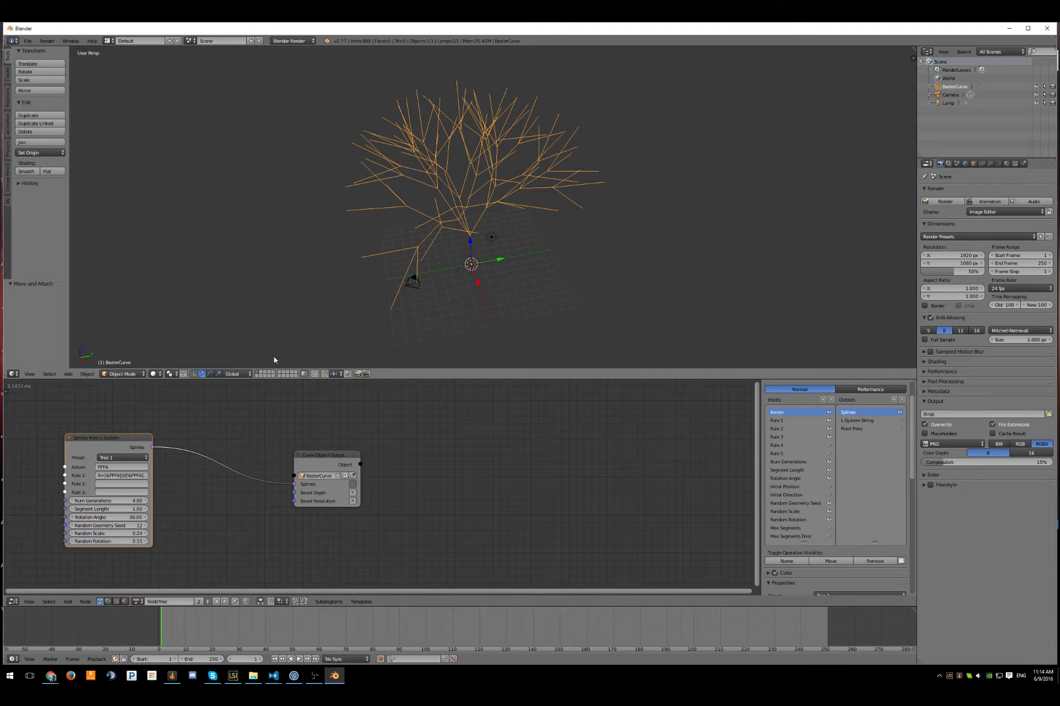
# Step: Move the L-System node slightly up and reveal its Max Segments and Max Segments Error inputs
pyautogui.moveTo(90, 438); pyautogui.dragTo(92, 418)
pyautogui.scroll(-3, 824, 472)
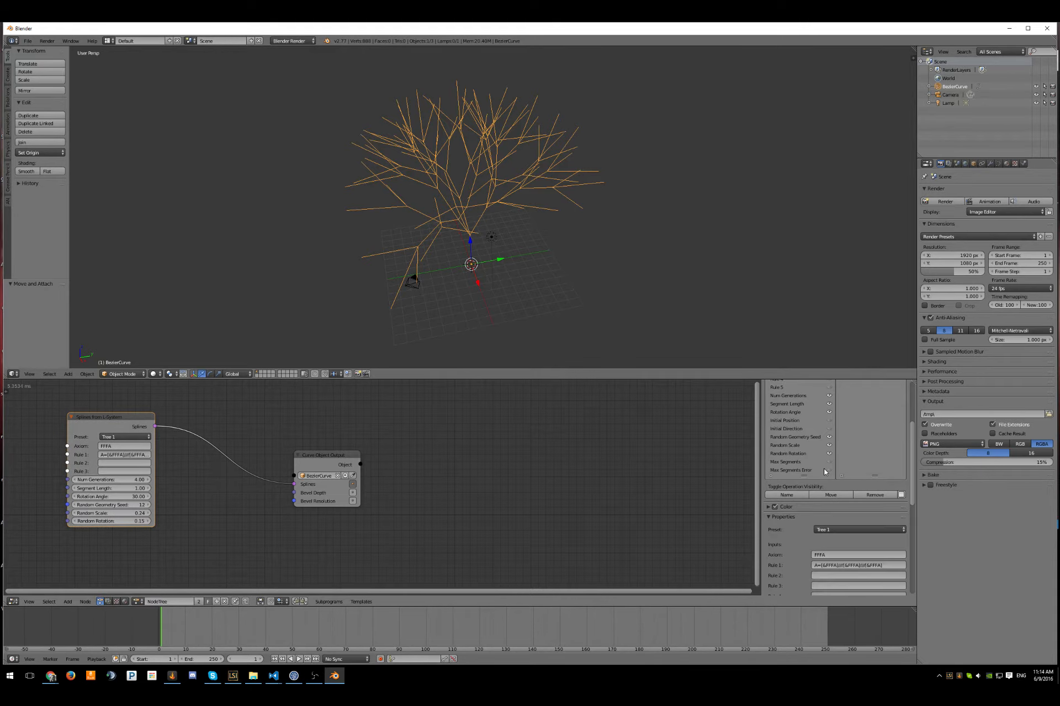
pyautogui.scroll(1, 824, 472)
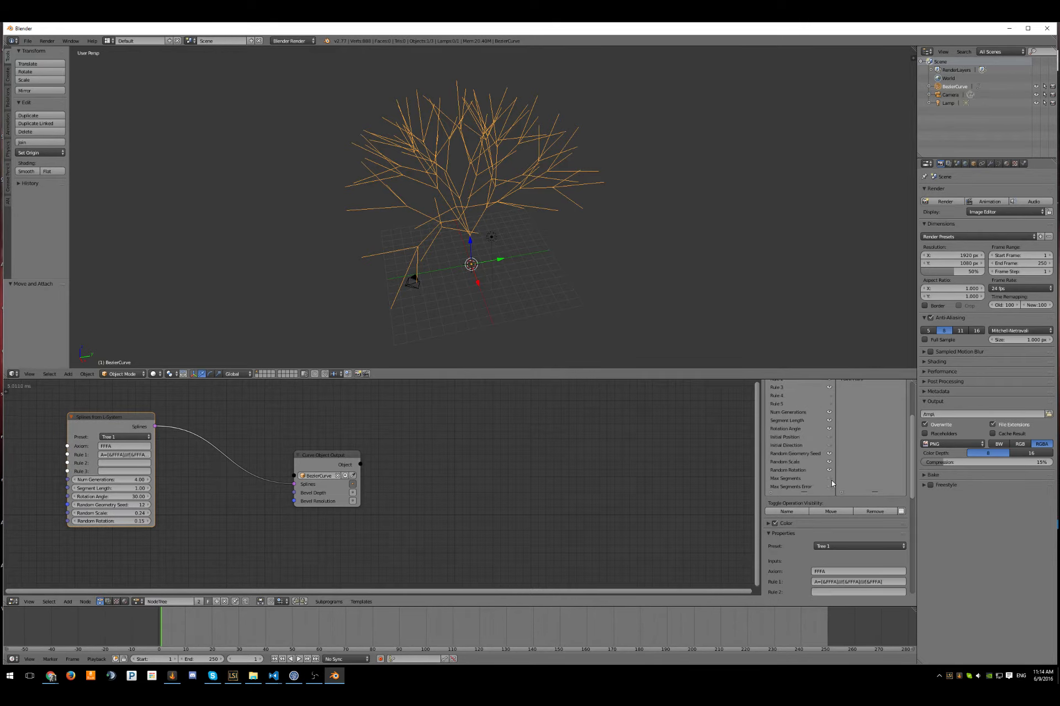
pyautogui.click(828, 478)
pyautogui.click(829, 486)
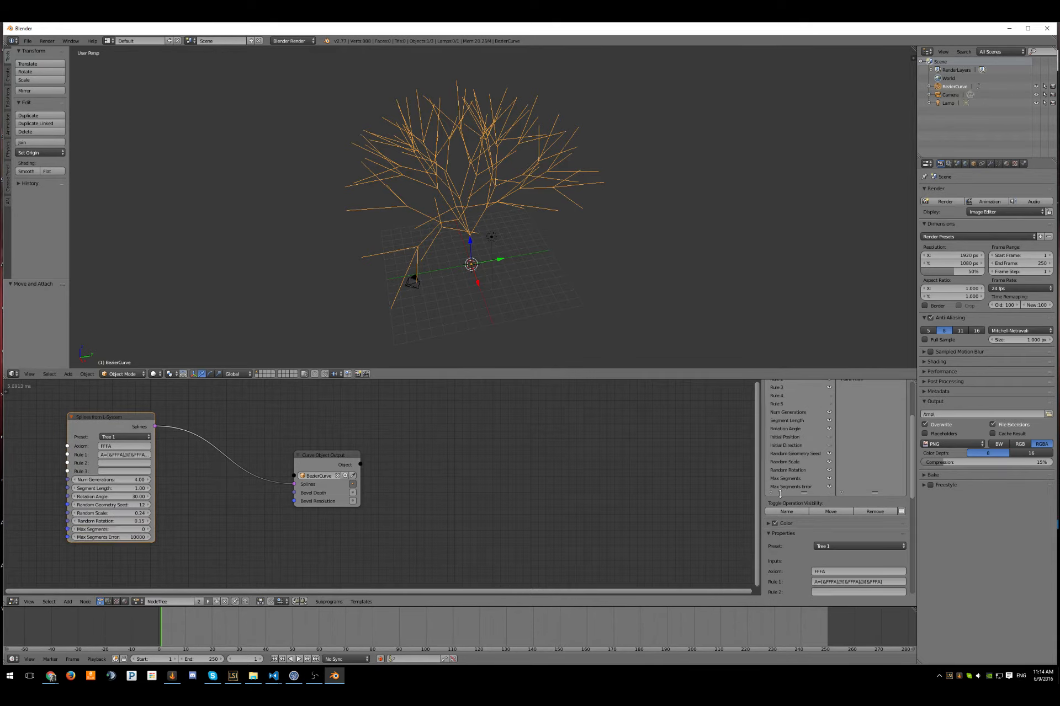
# Step: Limit the tree's growth by setting Max Segments to 225 on the L-System node
pyautogui.click(96, 530)
pyautogui.press('Return')
pyautogui.moveTo(96, 531); pyautogui.dragTo(144, 531)
pyautogui.moveTo(113, 529); pyautogui.dragTo(176, 529)
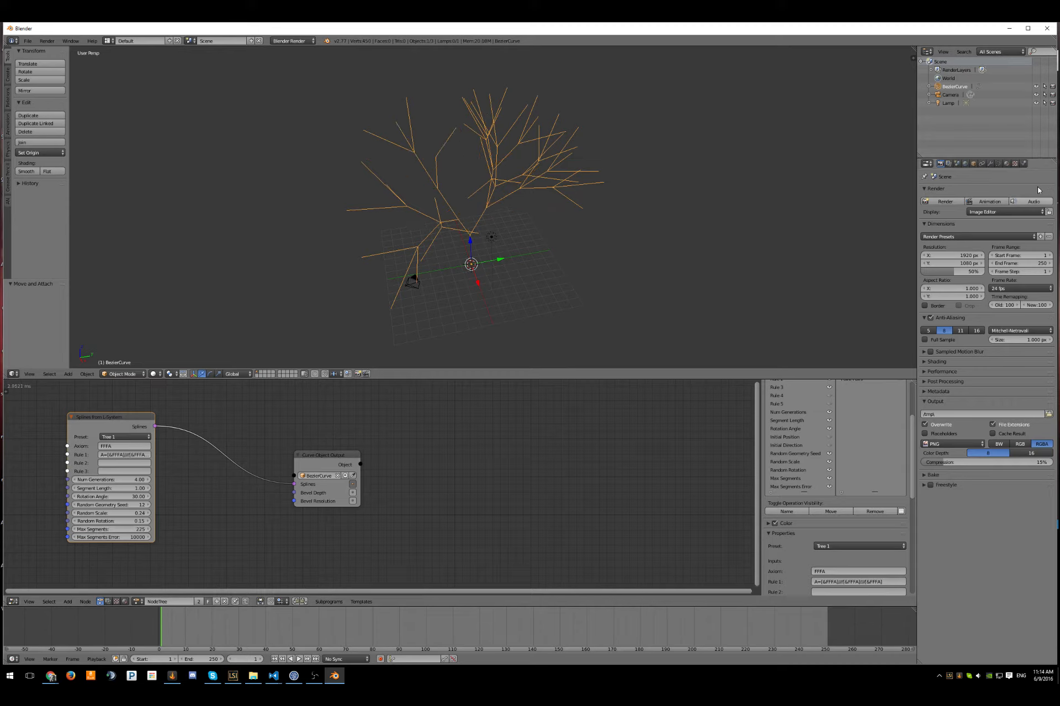
# Step: Set the tree curve's fill mode to Full and its bevel depth to 0.084
pyautogui.click(998, 164)
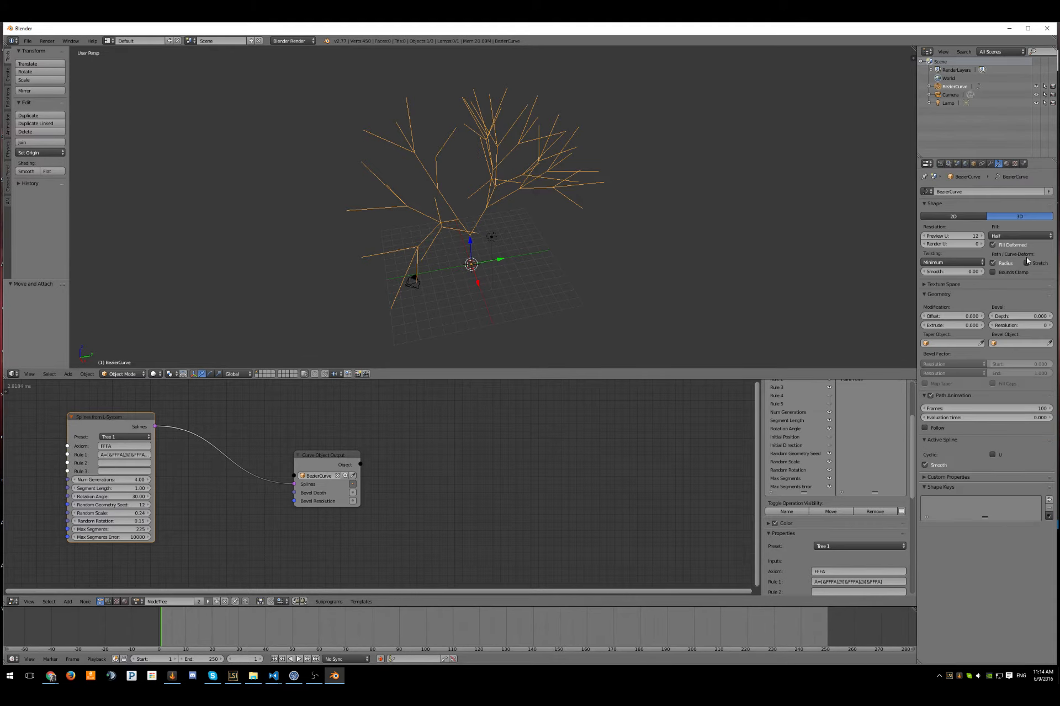
pyautogui.click(1015, 236)
pyautogui.click(1010, 226)
pyautogui.moveTo(1020, 316); pyautogui.dragTo(1044, 316)
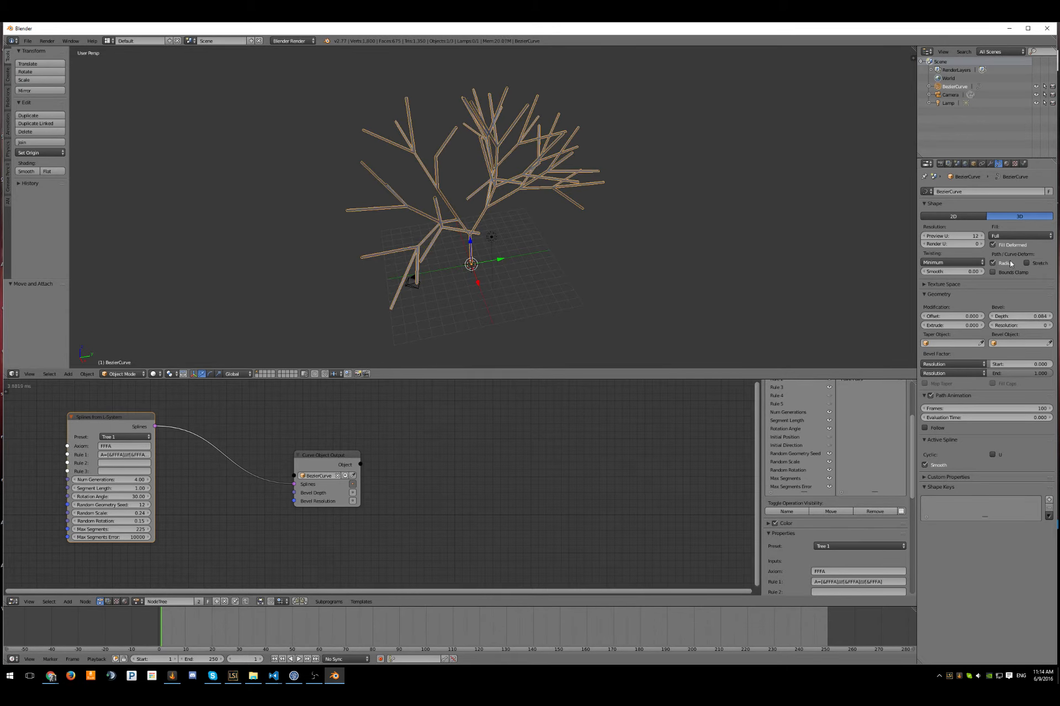
# Step: Reset the tree curve's bevel depth to 0 and view the bare branches from a lower angle
pyautogui.click(1020, 316)
pyautogui.write('0')
pyautogui.press('Return')
pyautogui.moveTo(676, 353); pyautogui.dragTo(591, 309, button='middle')
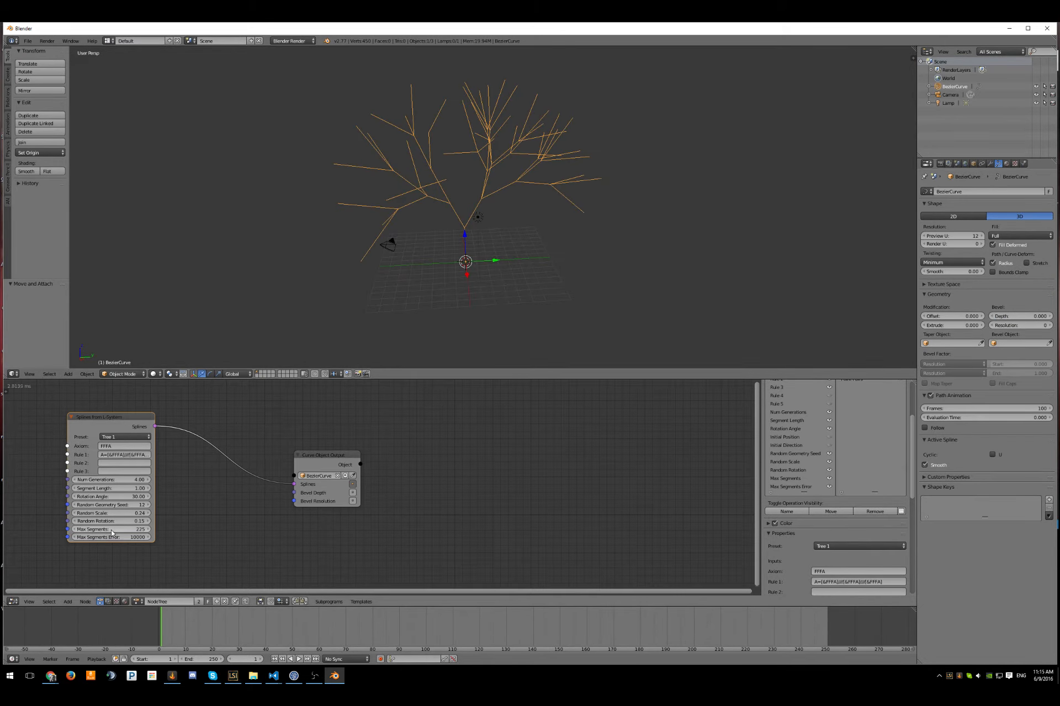
# Step: Raise Max Segments on the L-System node to compare the growth, and reset it to 0
pyautogui.moveTo(112, 531); pyautogui.dragTo(111, 531)
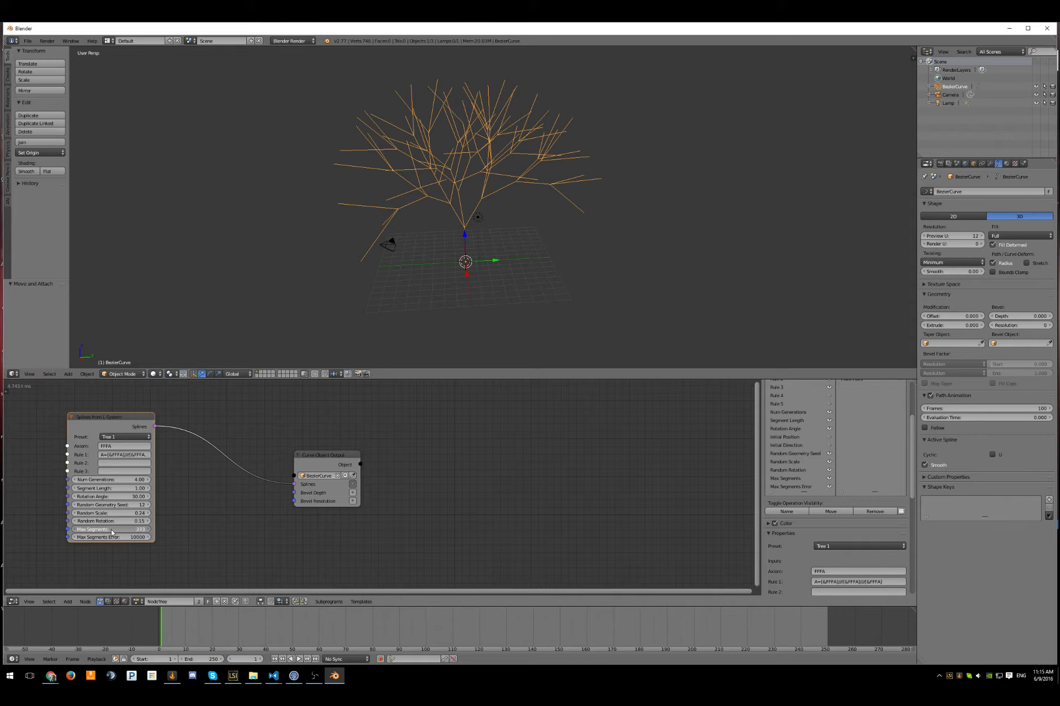
pyautogui.click(111, 530)
pyautogui.write('0')
pyautogui.press('Return')
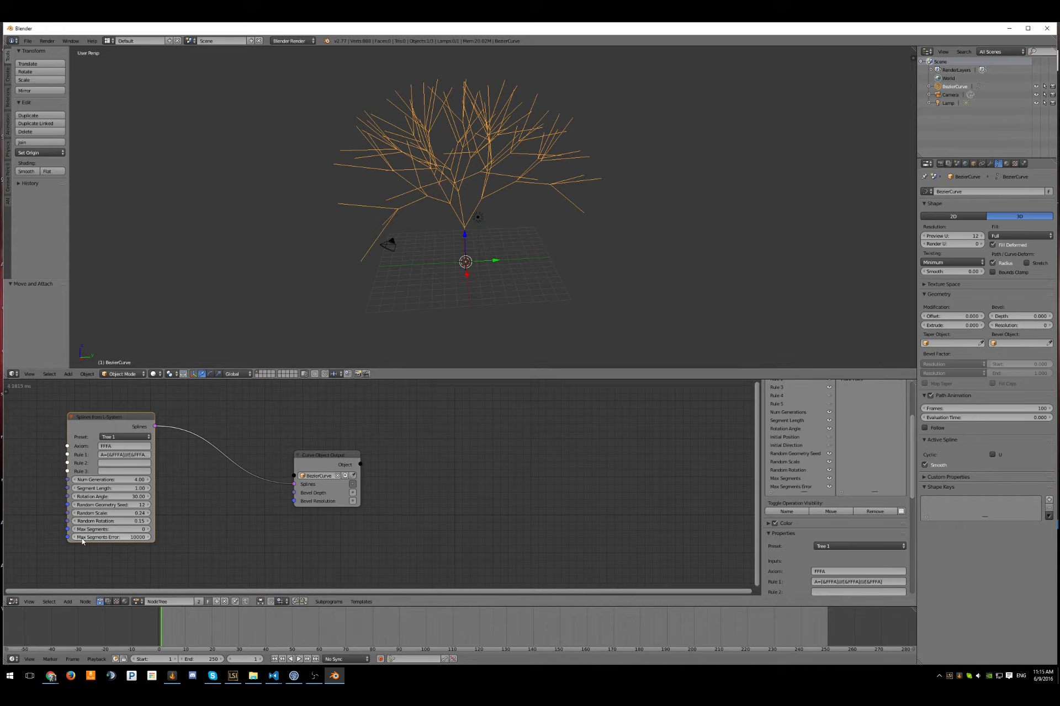
pyautogui.click(132, 480)
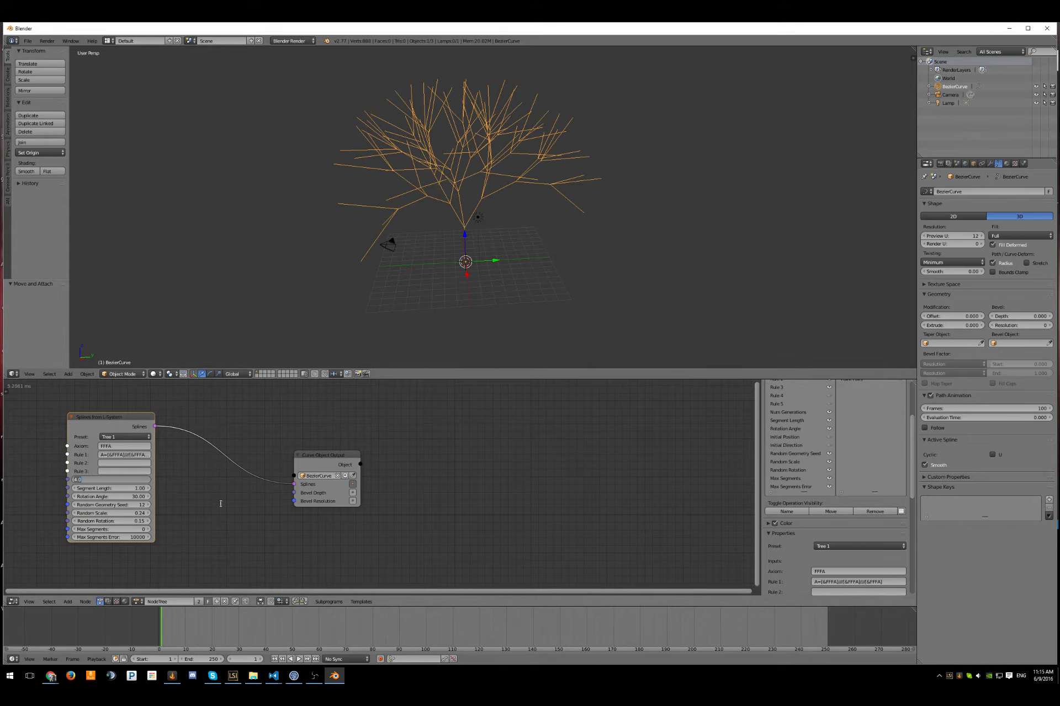
pyautogui.press('Return')
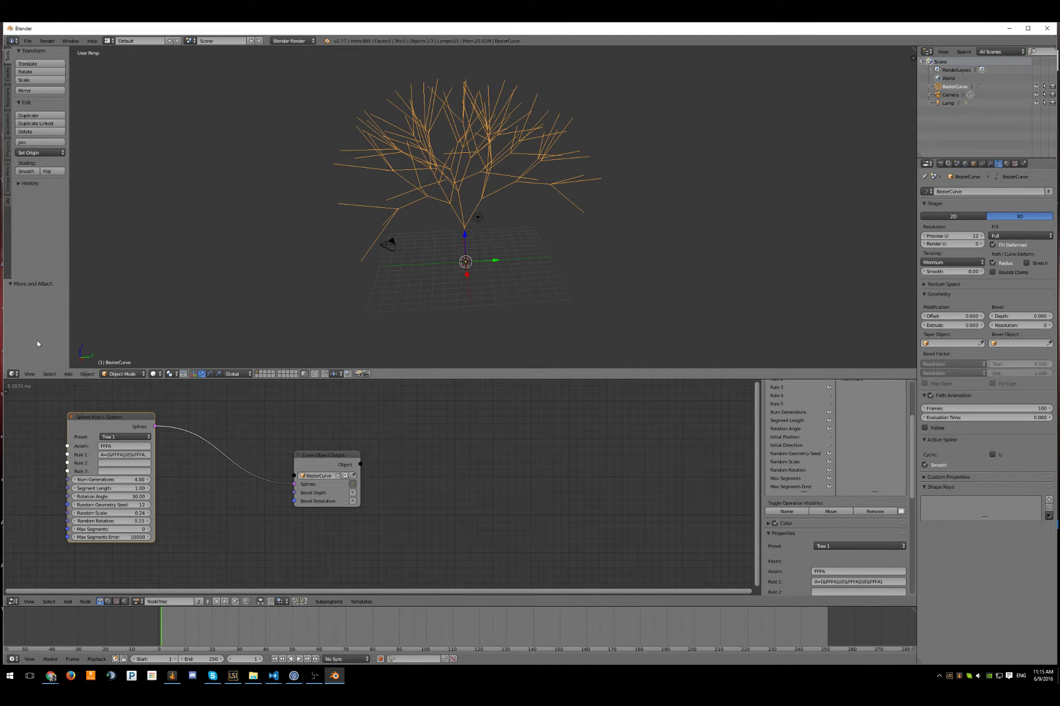
# Step: Switch the node tree's auto execution from Always to Tree Changed, Frame Changed and Property Changed
pyautogui.moveTo(5, 390); pyautogui.dragTo(119, 400)
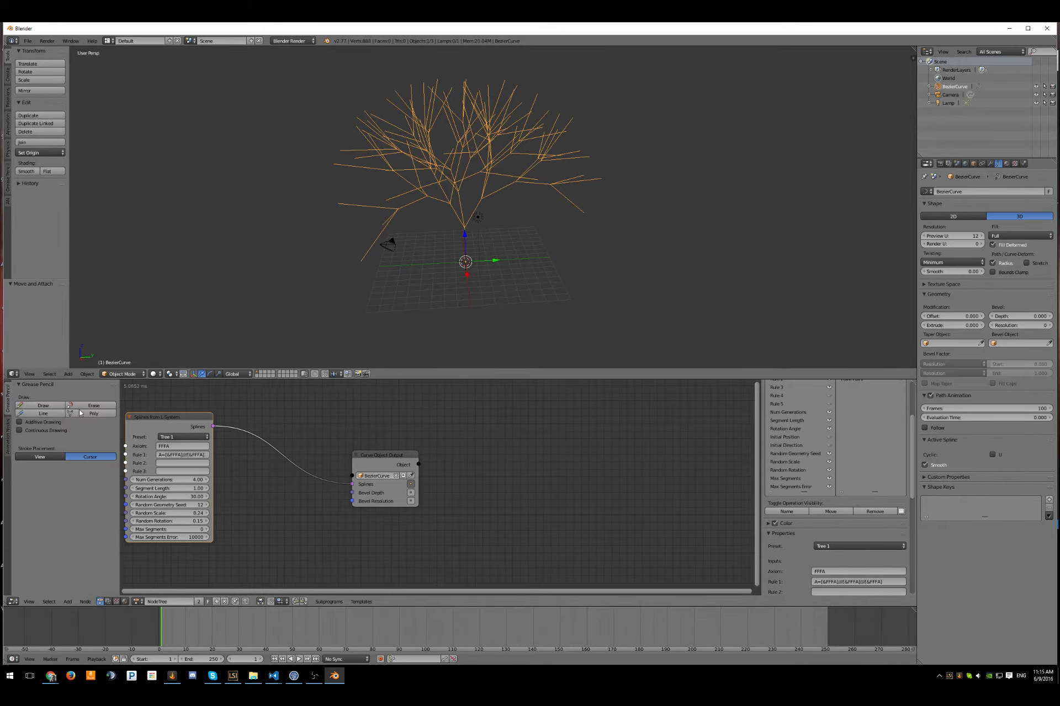
pyautogui.click(22, 397)
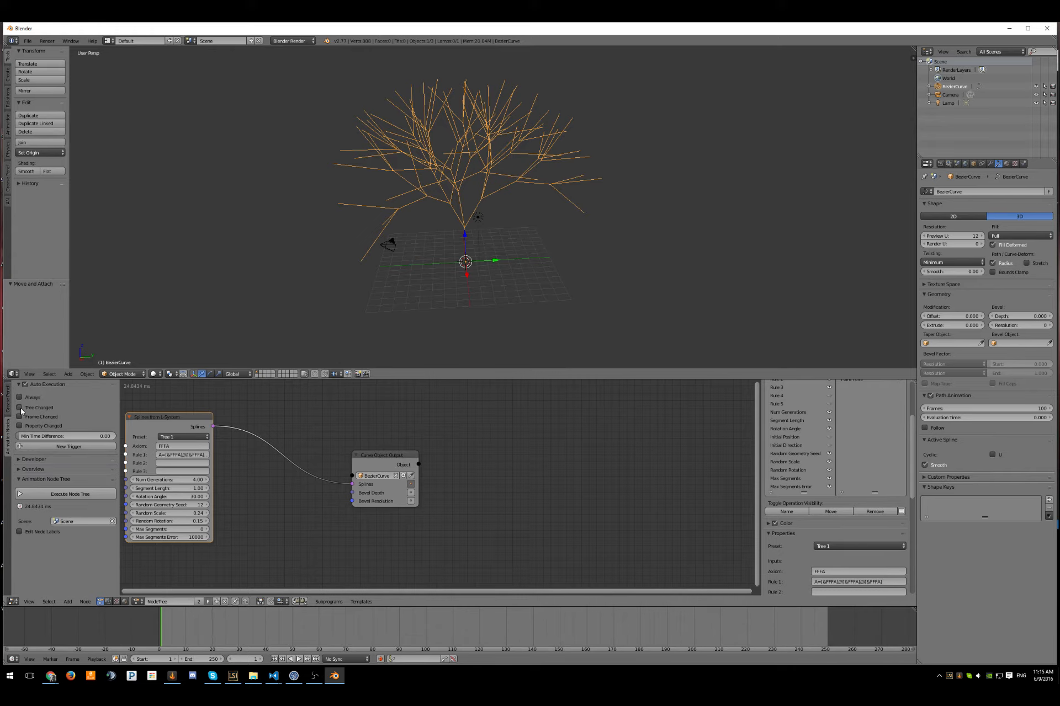
pyautogui.click(20, 408)
pyautogui.click(20, 417)
pyautogui.click(21, 427)
pyautogui.moveTo(119, 405); pyautogui.dragTo(22, 403)
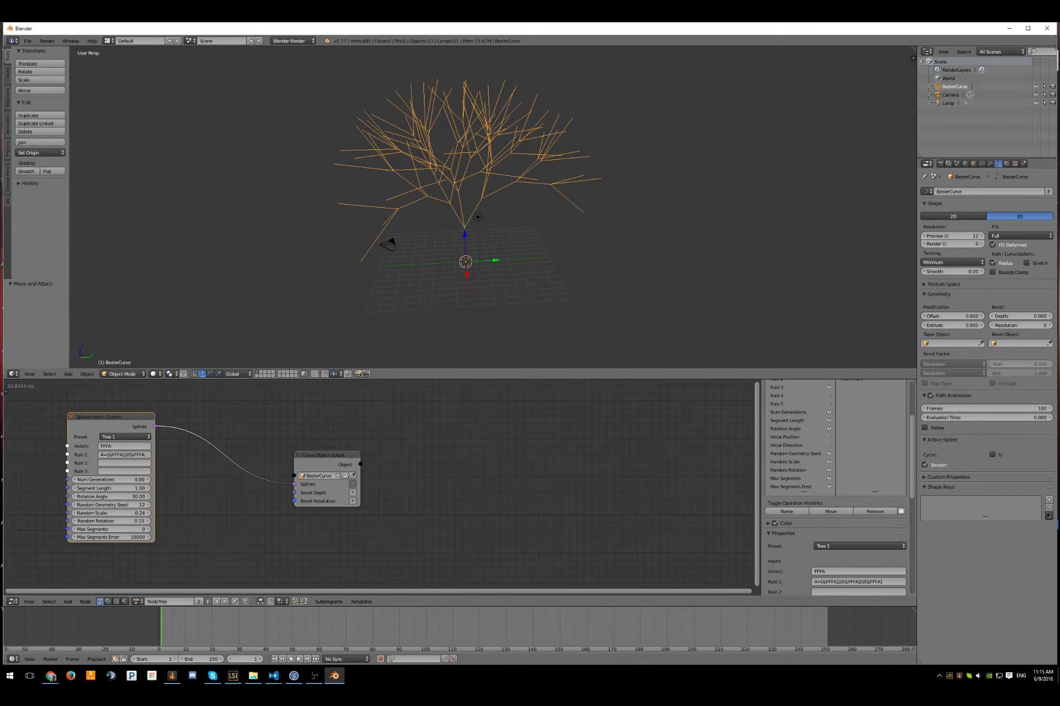
# Step: Raise Num Generations to 6.85, then widen and reposition the L-System node so its full message is readable
pyautogui.moveTo(534, 224); pyautogui.dragTo(511, 227, button='middle')
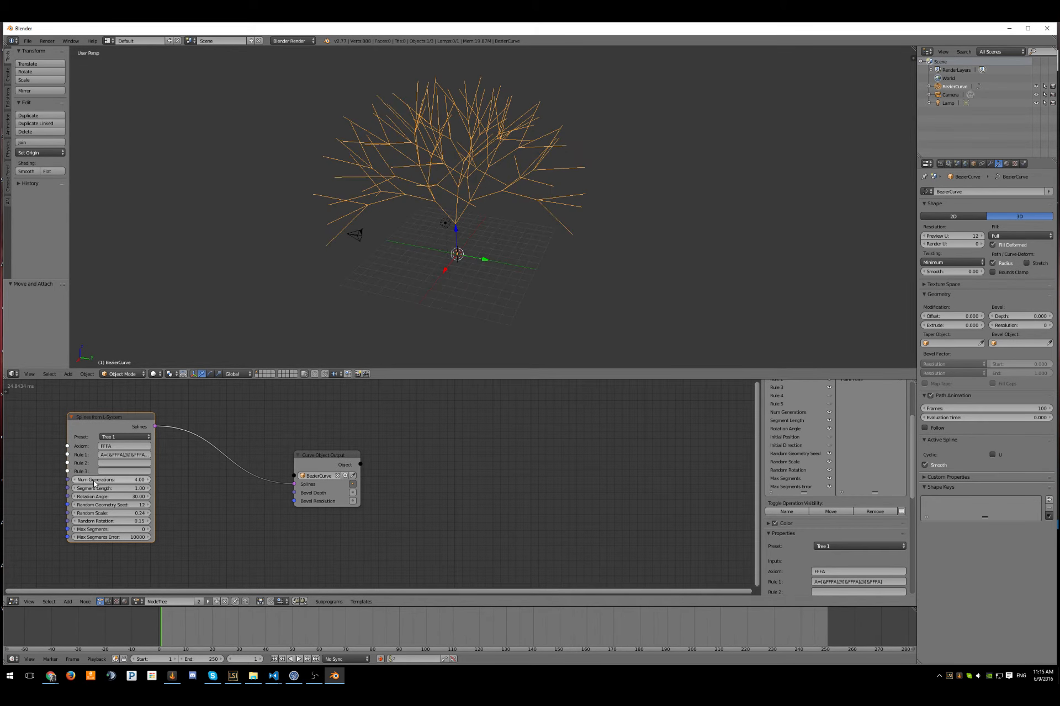
pyautogui.moveTo(93, 480); pyautogui.dragTo(139, 463)
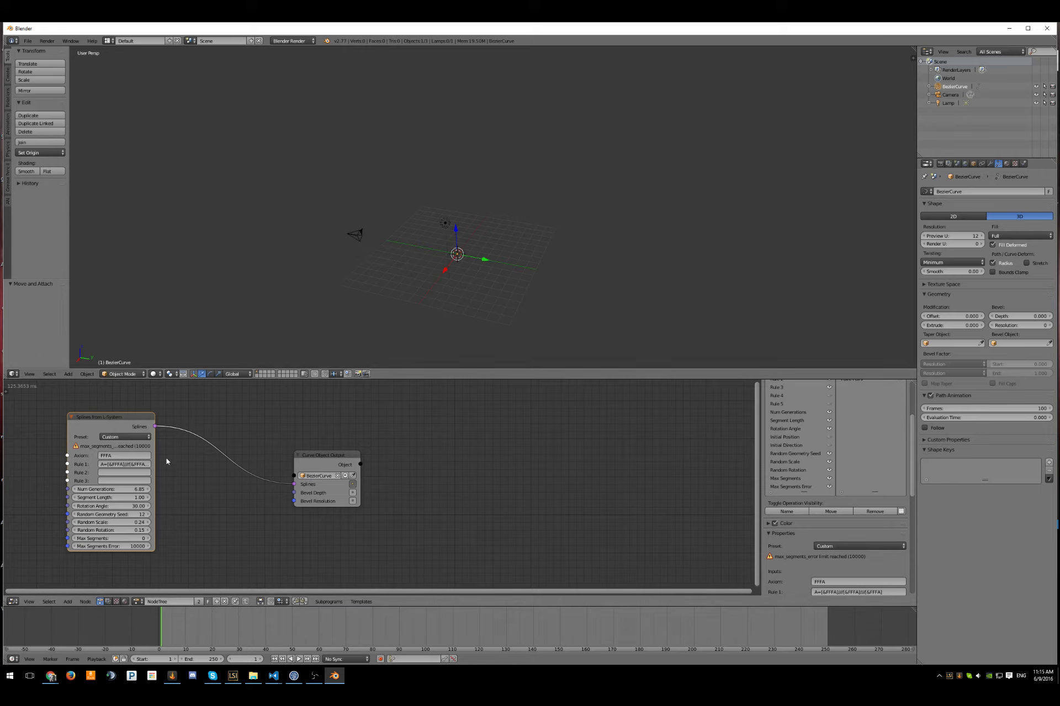
pyautogui.moveTo(155, 456); pyautogui.dragTo(200, 456)
pyautogui.moveTo(146, 416); pyautogui.dragTo(135, 408)
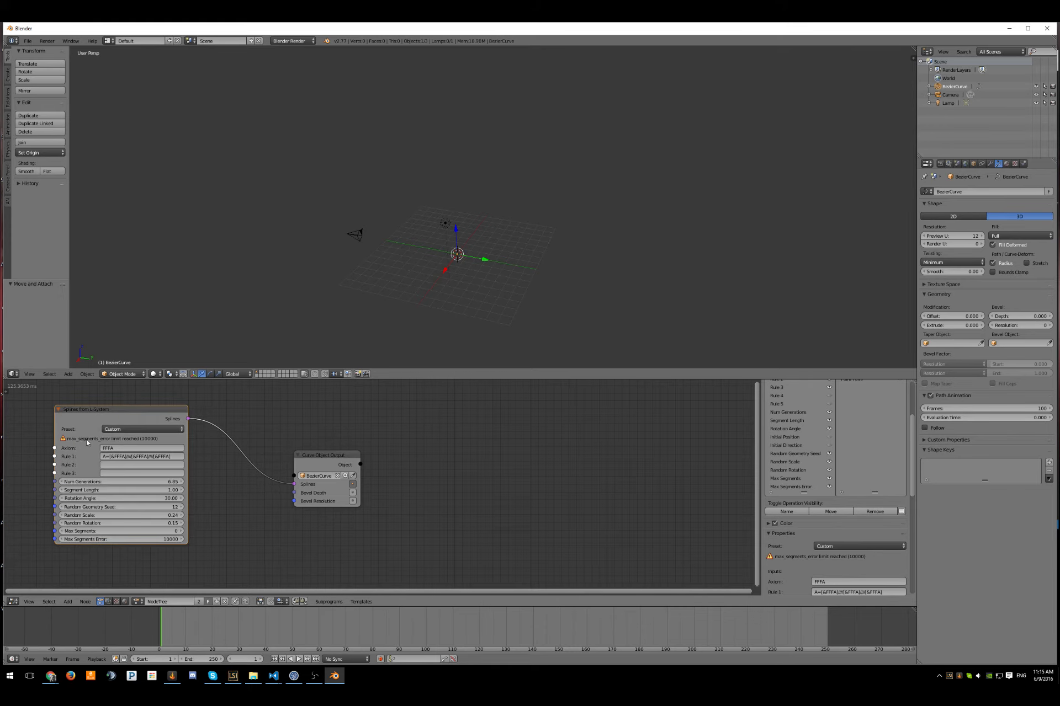
# Step: Set Max Segments Error to 20000 and inspect the denser tree up close
pyautogui.click(158, 539)
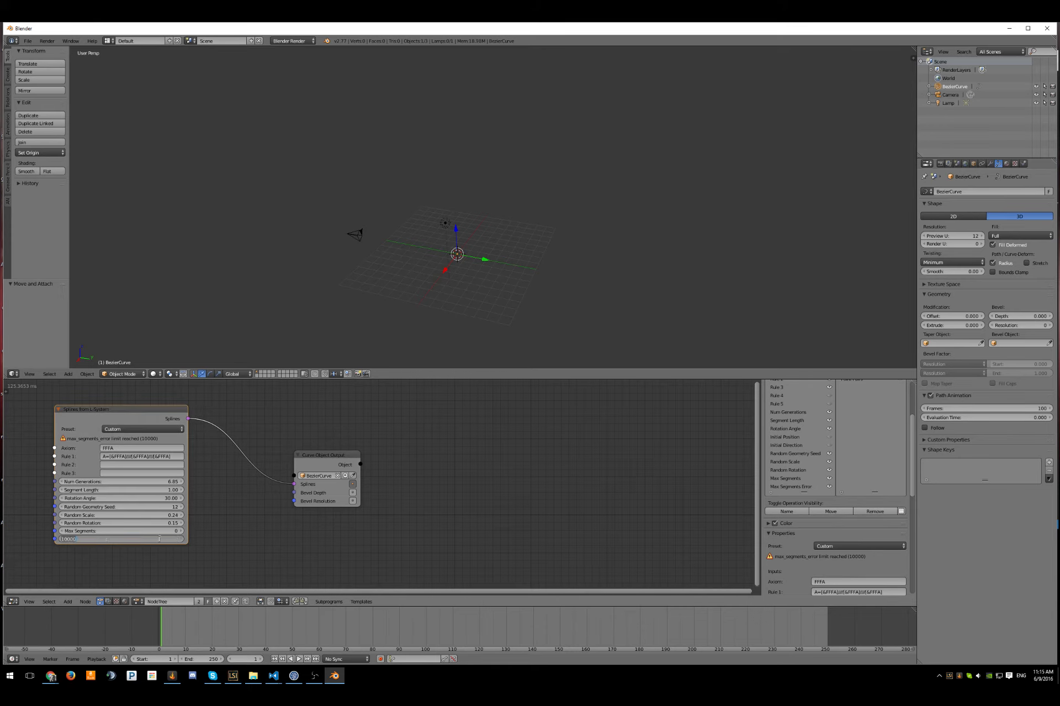
pyautogui.write('2')
pyautogui.press('Return')
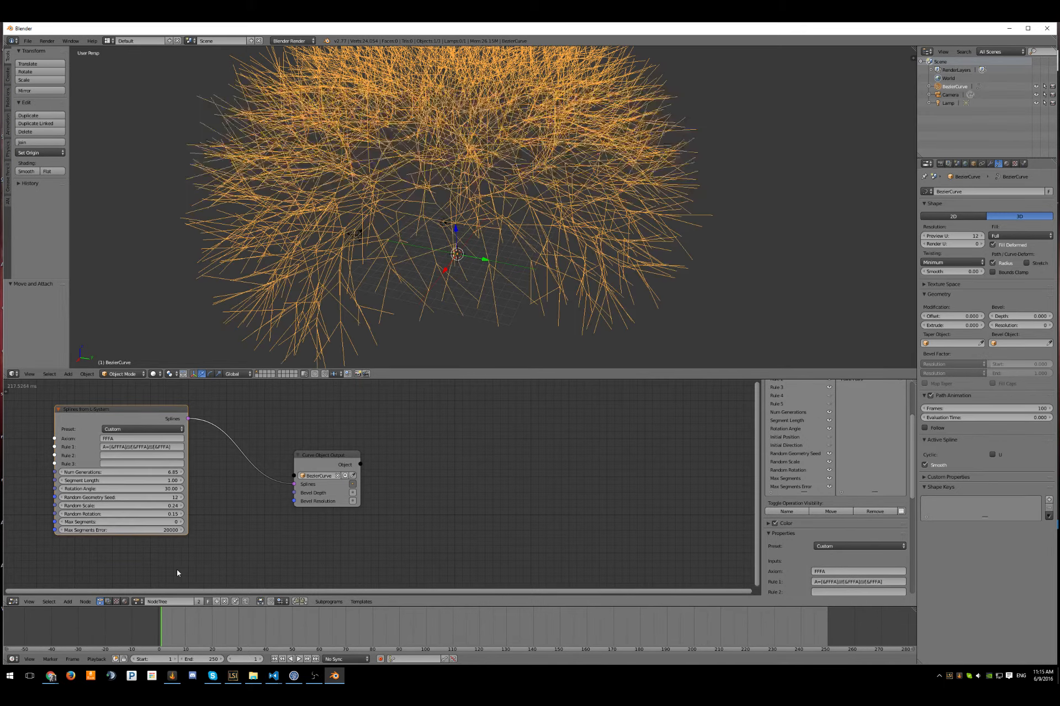
pyautogui.moveTo(681, 225); pyautogui.dragTo(709, 219, button='middle')
pyautogui.scroll(2, 685, 229)
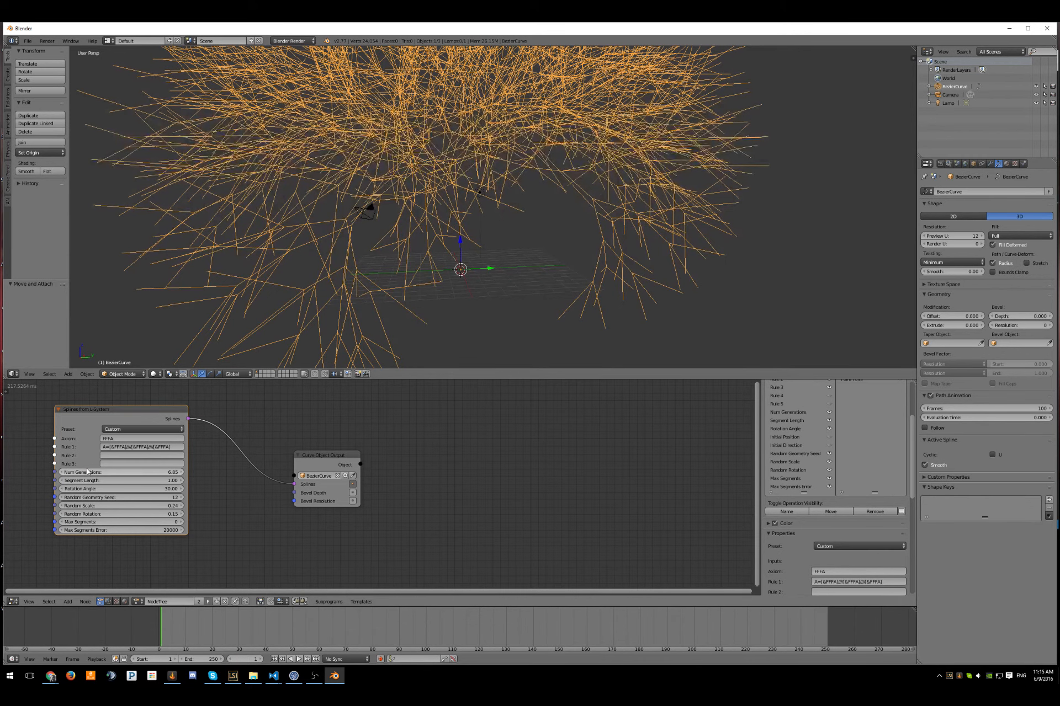
# Step: Increase the tree's Num Generations to 8
pyautogui.moveTo(87, 472); pyautogui.dragTo(98, 472)
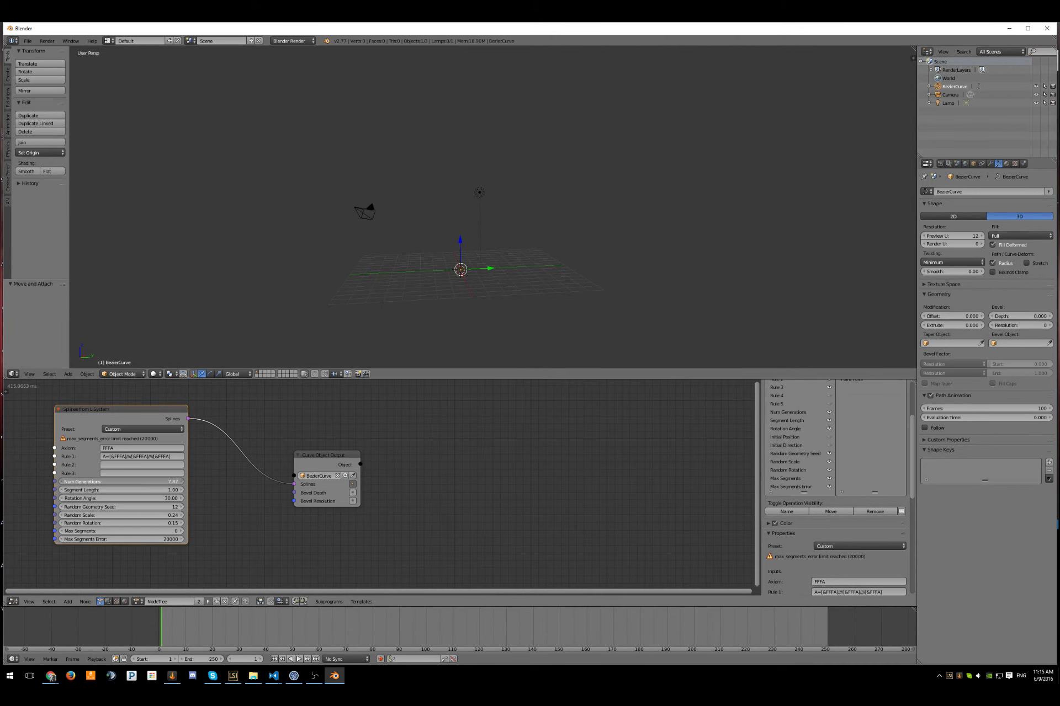
pyautogui.click(148, 483)
pyautogui.press('Return')
pyautogui.click(158, 483)
pyautogui.write('8')
pyautogui.press('Return')
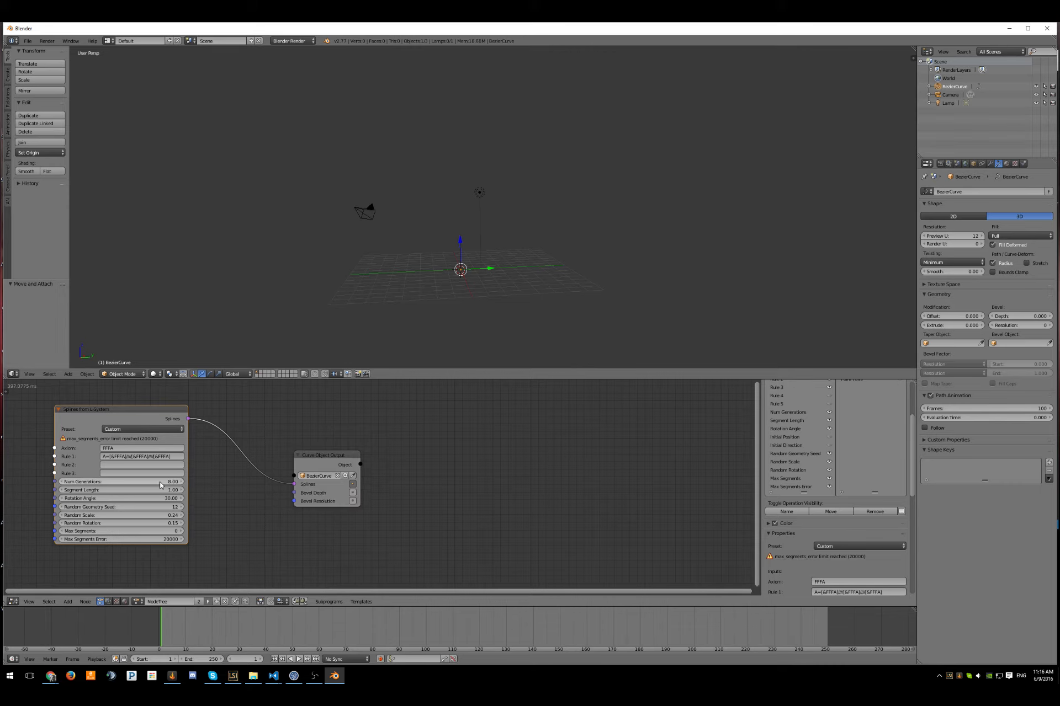
# Step: Raise Max Segments Error to 30000 and on to 40000, and inspect the very dense tree from different angles
pyautogui.click(170, 539)
pyautogui.write('30000')
pyautogui.press('Return')
pyautogui.click(119, 540)
pyautogui.write('40')
pyautogui.press('Return')
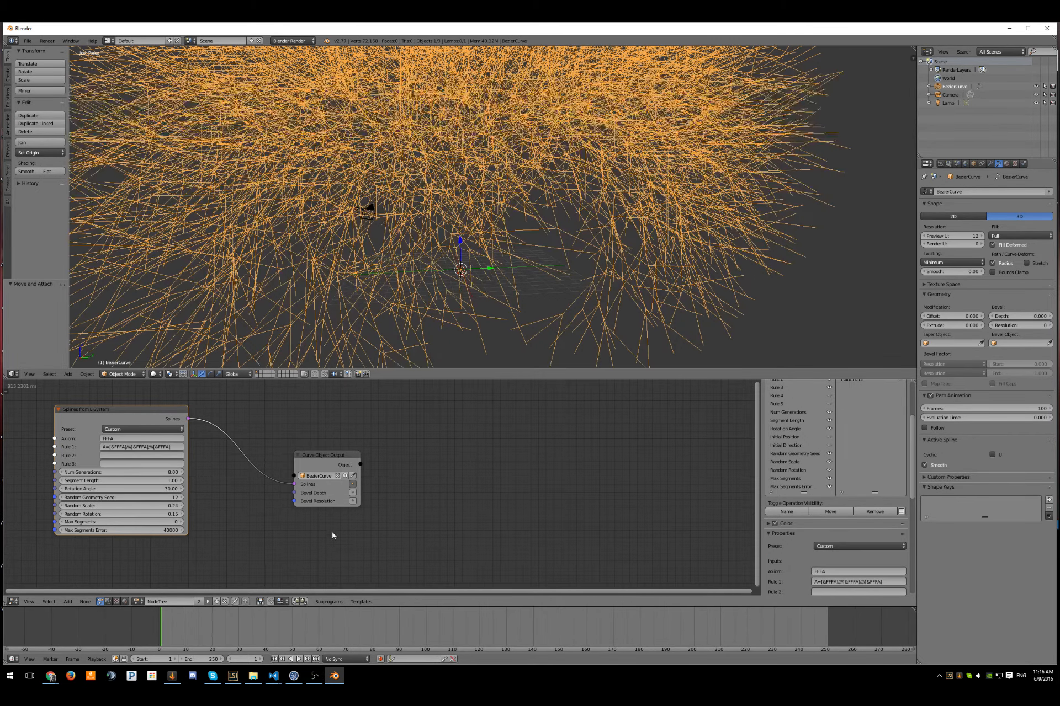
pyautogui.moveTo(389, 234); pyautogui.dragTo(507, 176, button='middle')
pyautogui.scroll(-2, 511, 237)
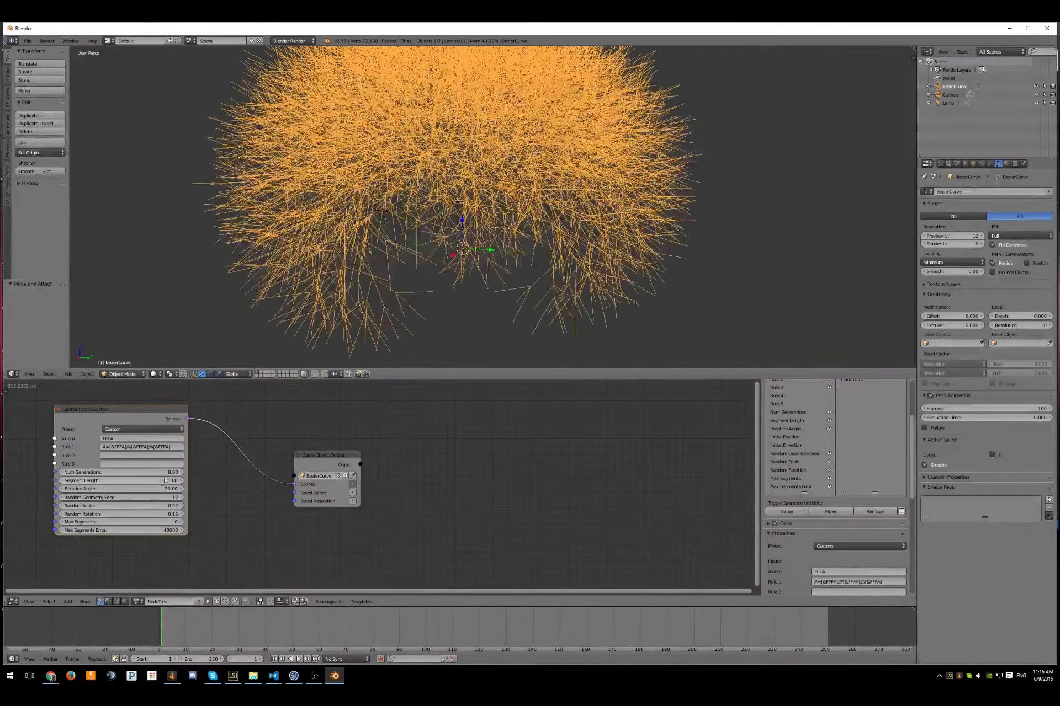
pyautogui.moveTo(504, 324); pyautogui.dragTo(553, 303, button='middle')
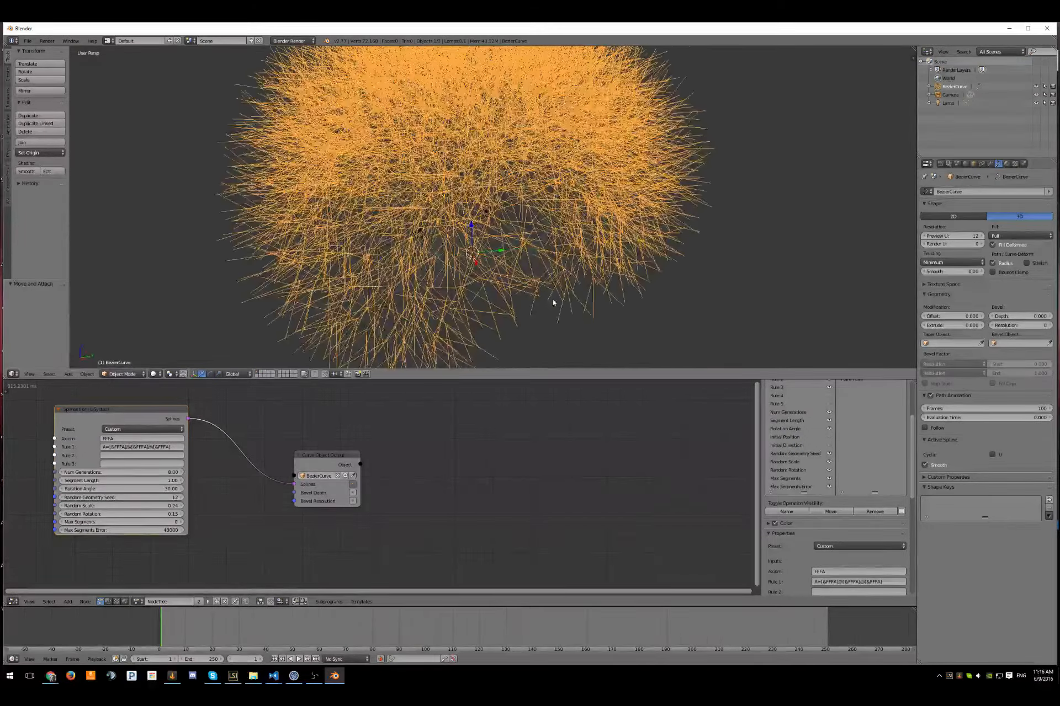
# Step: Return Max Segments Error to 10000 on the L-System node
pyautogui.click(118, 529)
pyautogui.write('1')
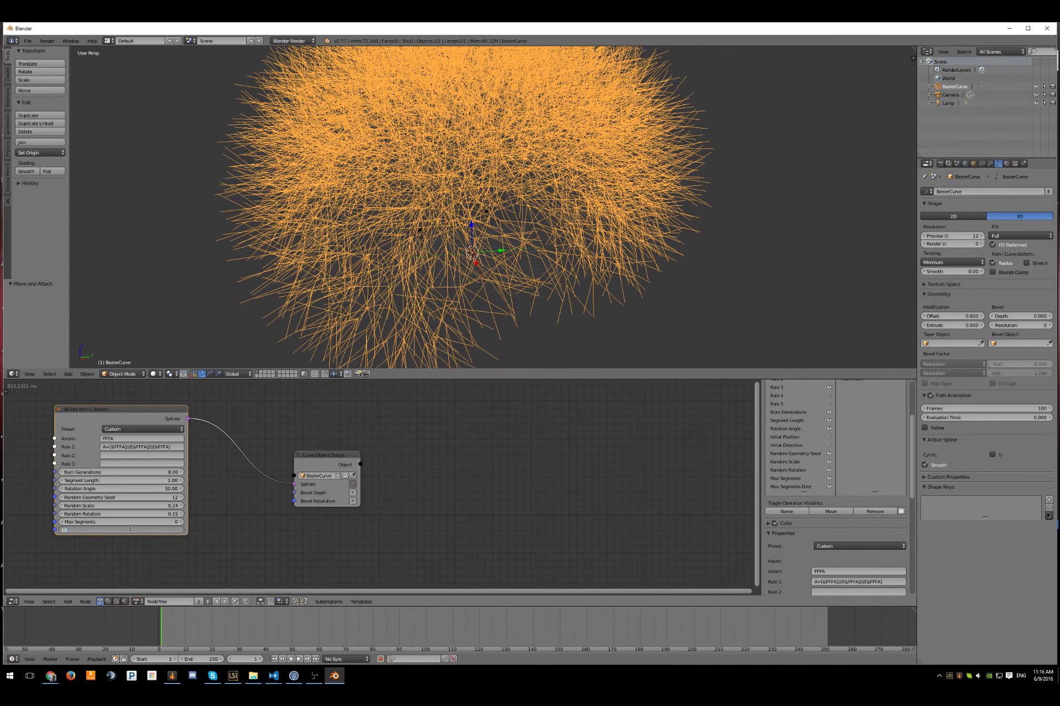
pyautogui.press('Return')
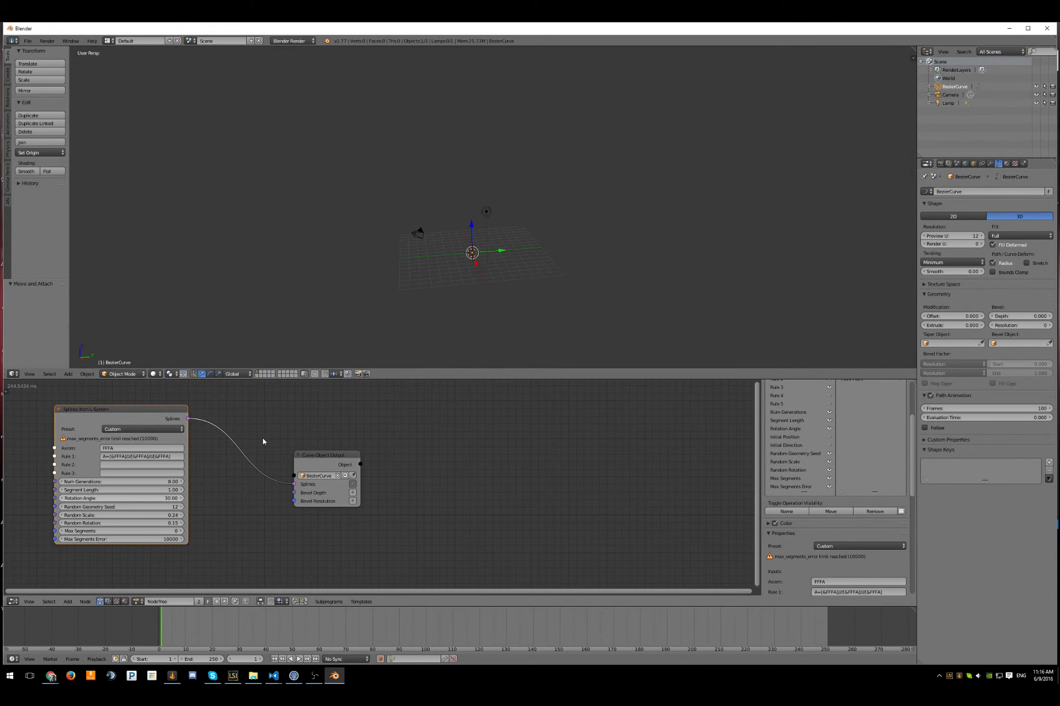
pyautogui.scroll(5, 516, 266)
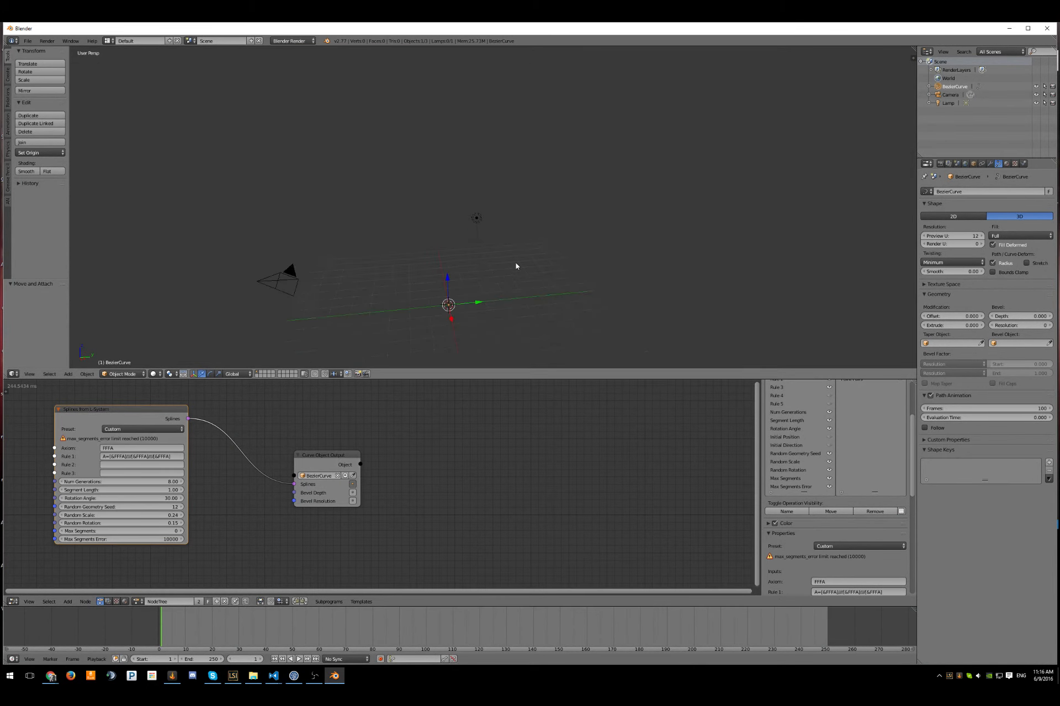
# Step: Set the tree's Num Generations to 5 and view the whole tree
pyautogui.click(146, 484)
pyautogui.write('5')
pyautogui.press('Return')
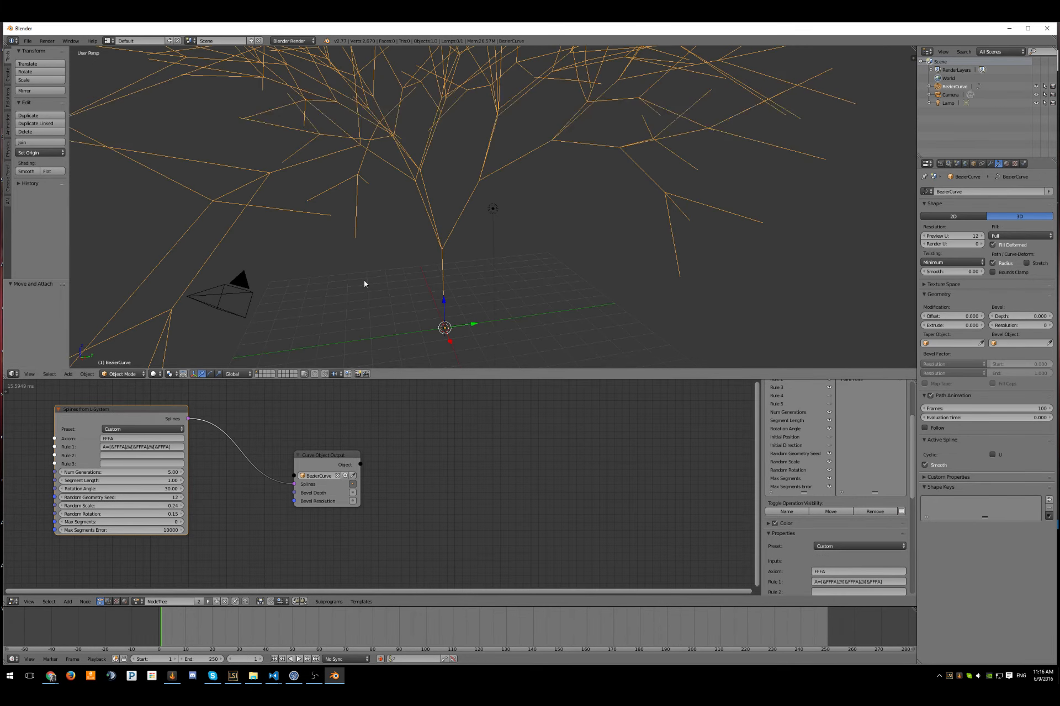
pyautogui.moveTo(365, 286); pyautogui.dragTo(554, 268, button='middle')
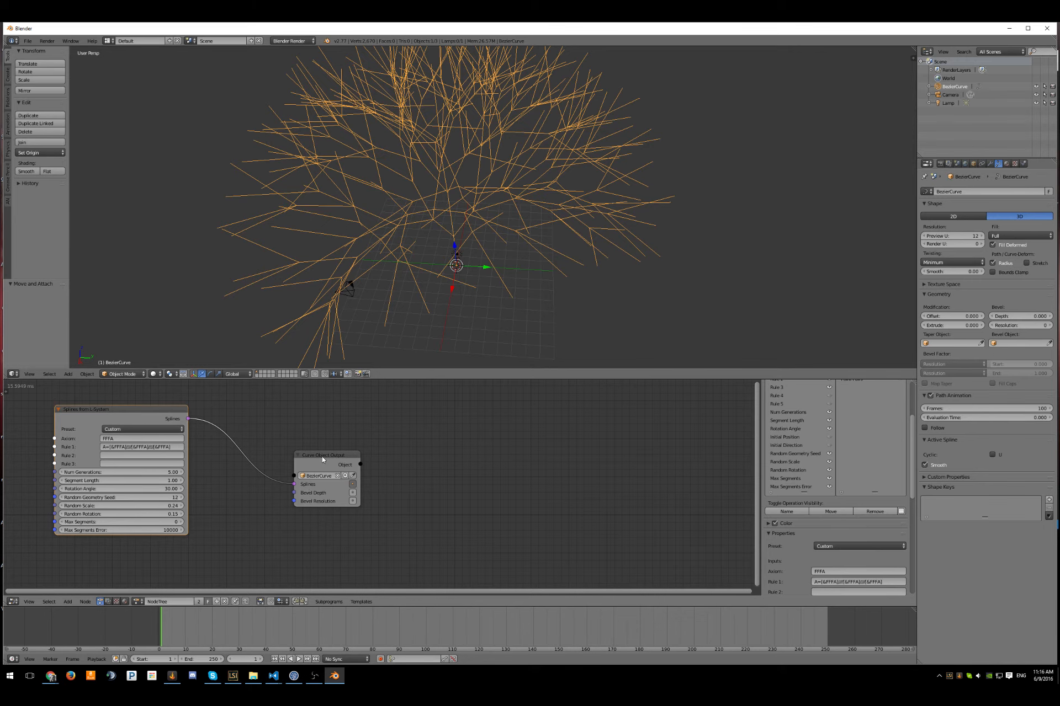
# Step: Move the Curve Object Output node closer to the L-System node and place a Debug Drawer node beyond it
pyautogui.moveTo(324, 462); pyautogui.dragTo(301, 459)
pyautogui.hotkey('shift', 'a')
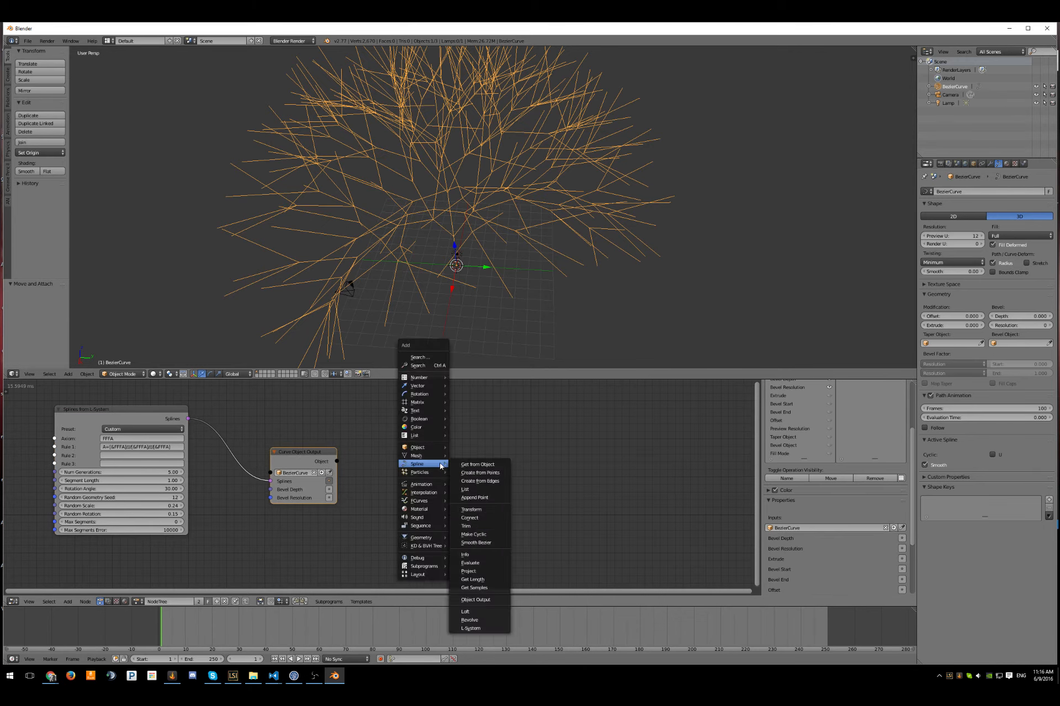
pyautogui.moveTo(429, 558)
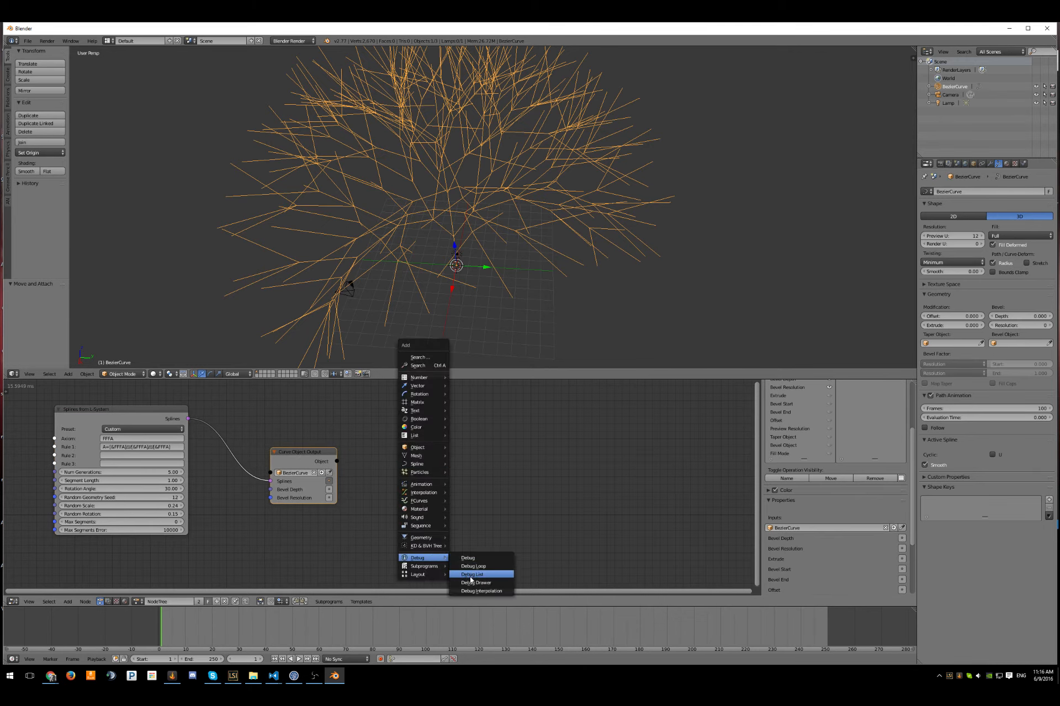
pyautogui.click(472, 583)
pyautogui.click(441, 428)
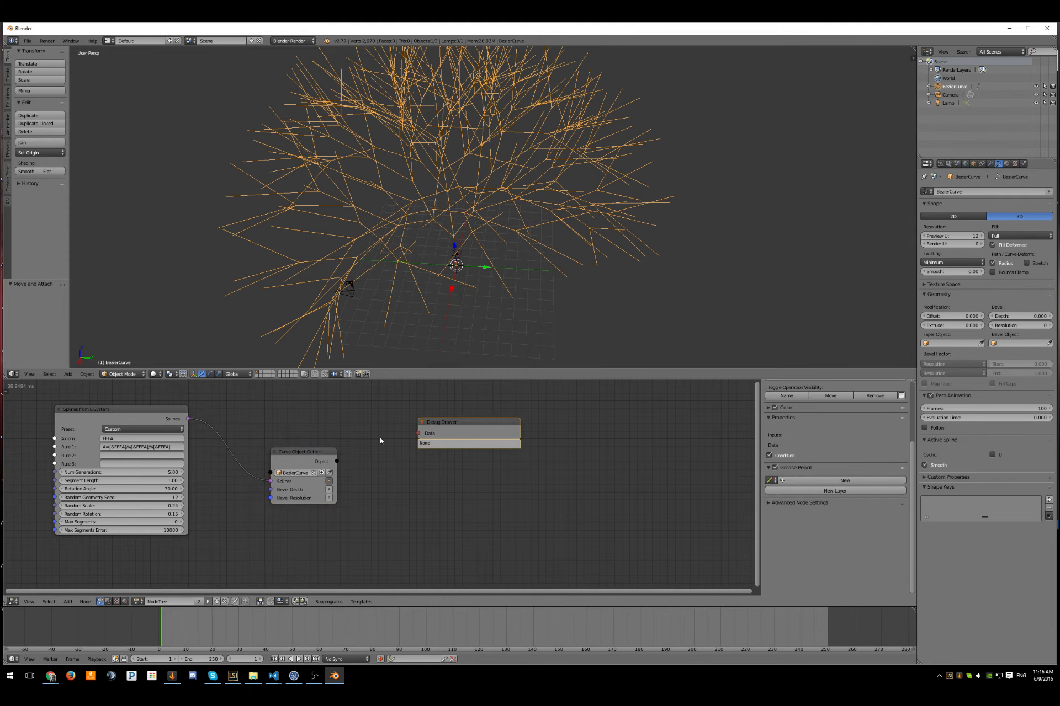
# Step: Expose the L-System String output on the L-System node and link it to the Debug Drawer's Data input
pyautogui.click(170, 419)
pyautogui.scroll(5, 876, 490)
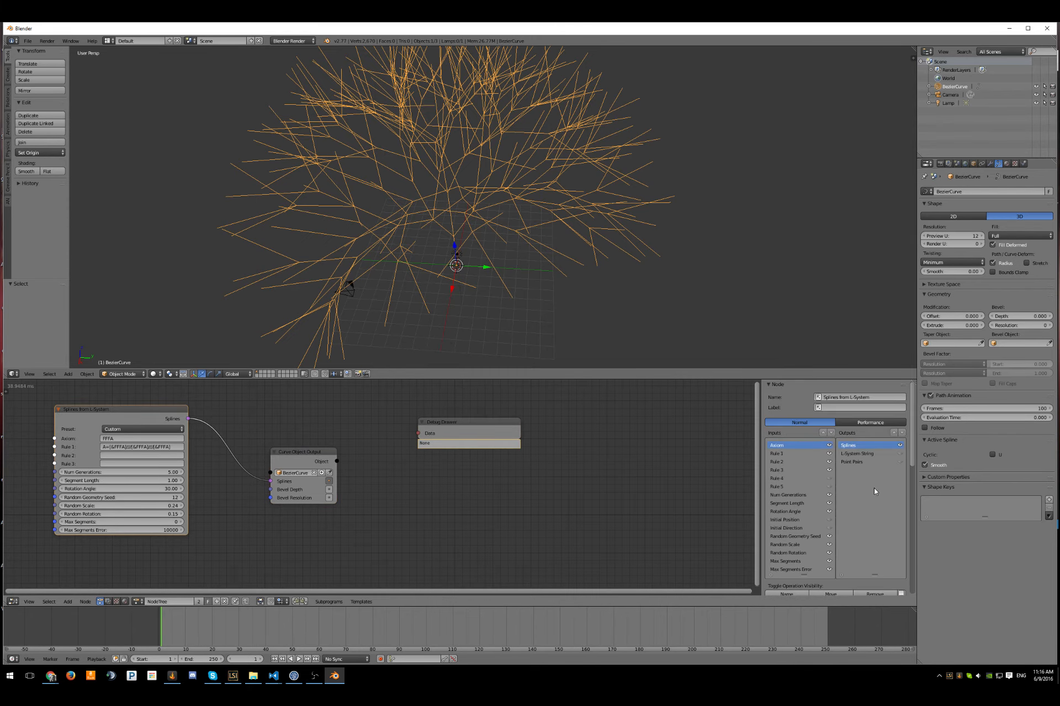
pyautogui.click(899, 453)
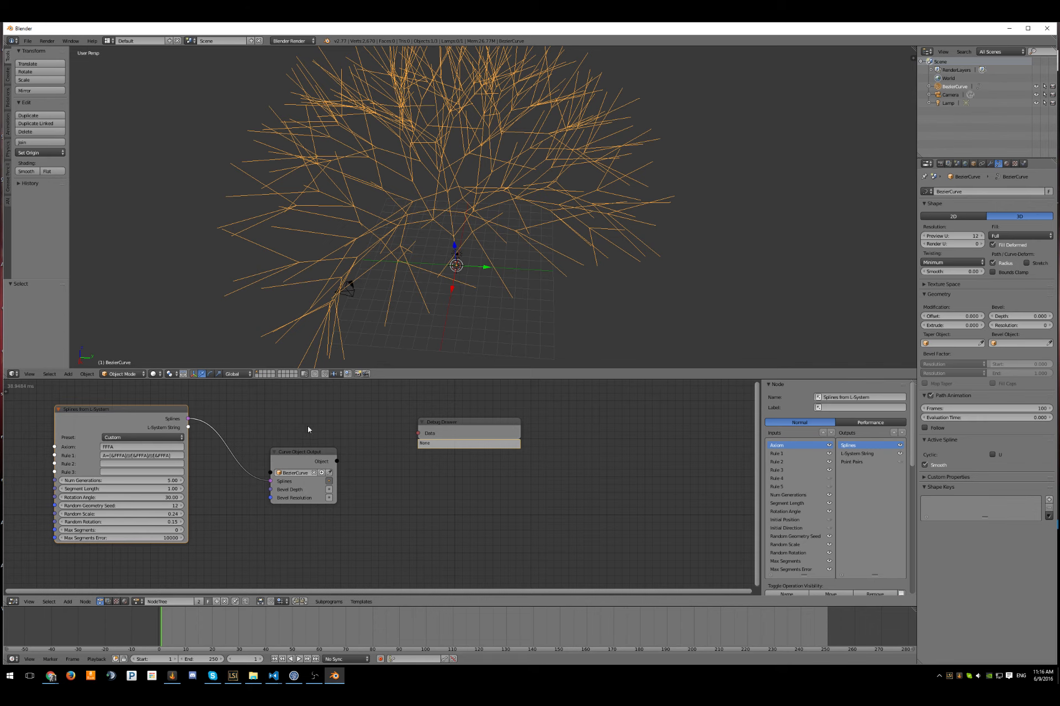
pyautogui.moveTo(188, 427); pyautogui.dragTo(439, 390)
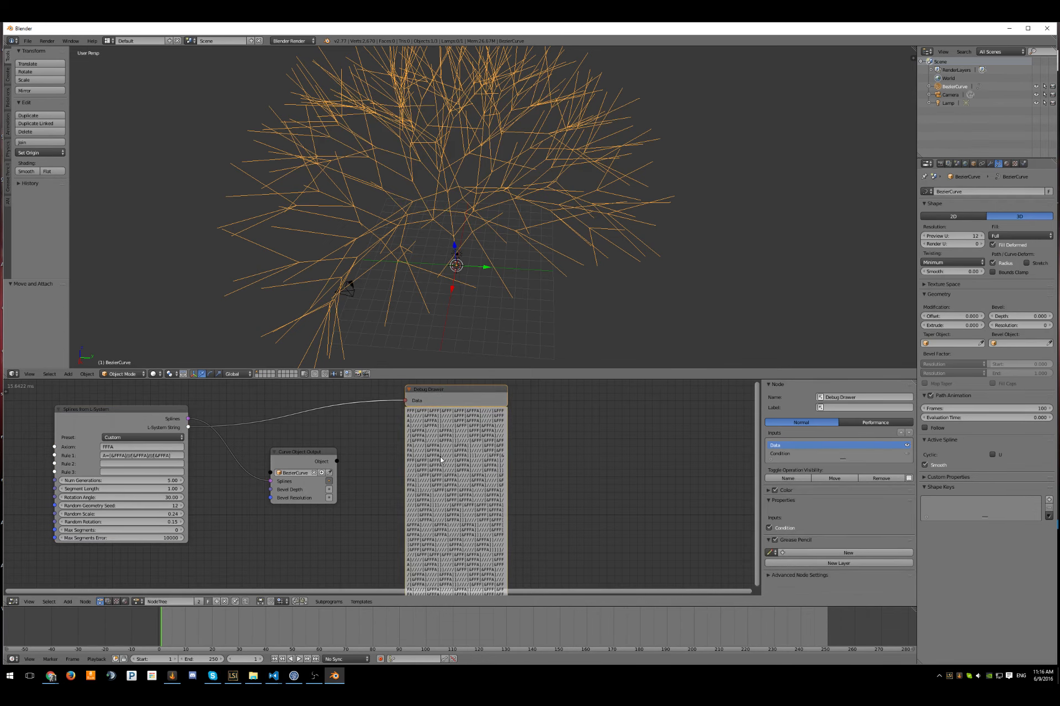
pyautogui.scroll(-1, 439, 456)
pyautogui.scroll(-1, 442, 458)
pyautogui.scroll(2, 441, 458)
# Step: Reduce the L-System node's Num Generations to 2 and then to 1
pyautogui.click(153, 485)
pyautogui.write('2')
pyautogui.press('Return')
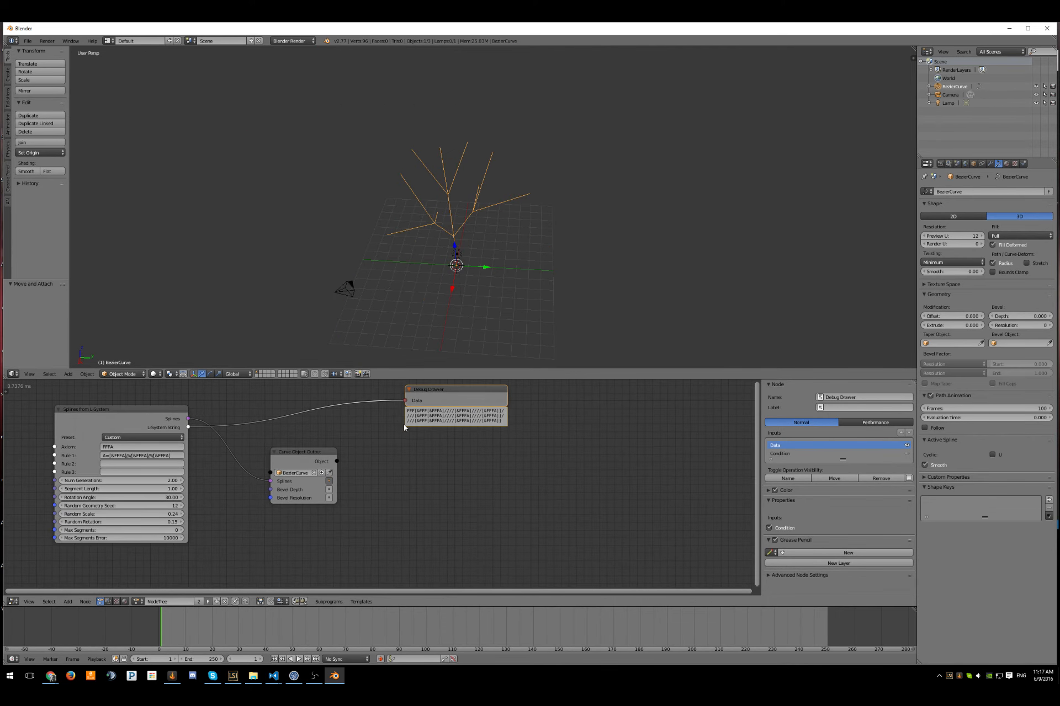
pyautogui.click(138, 481)
pyautogui.write('1')
pyautogui.press('Return')
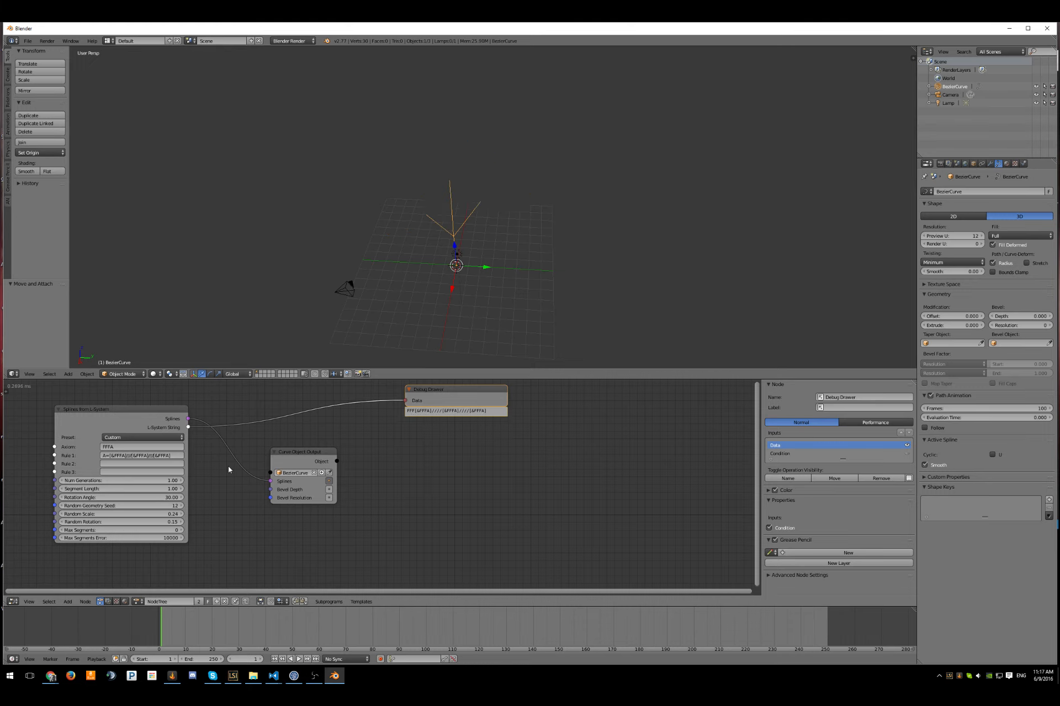
# Step: Add an extra F to the middle branch of Rule 1 and shift the Debug Drawer node slightly down
pyautogui.click(139, 455)
pyautogui.moveTo(447, 390); pyautogui.dragTo(449, 401)
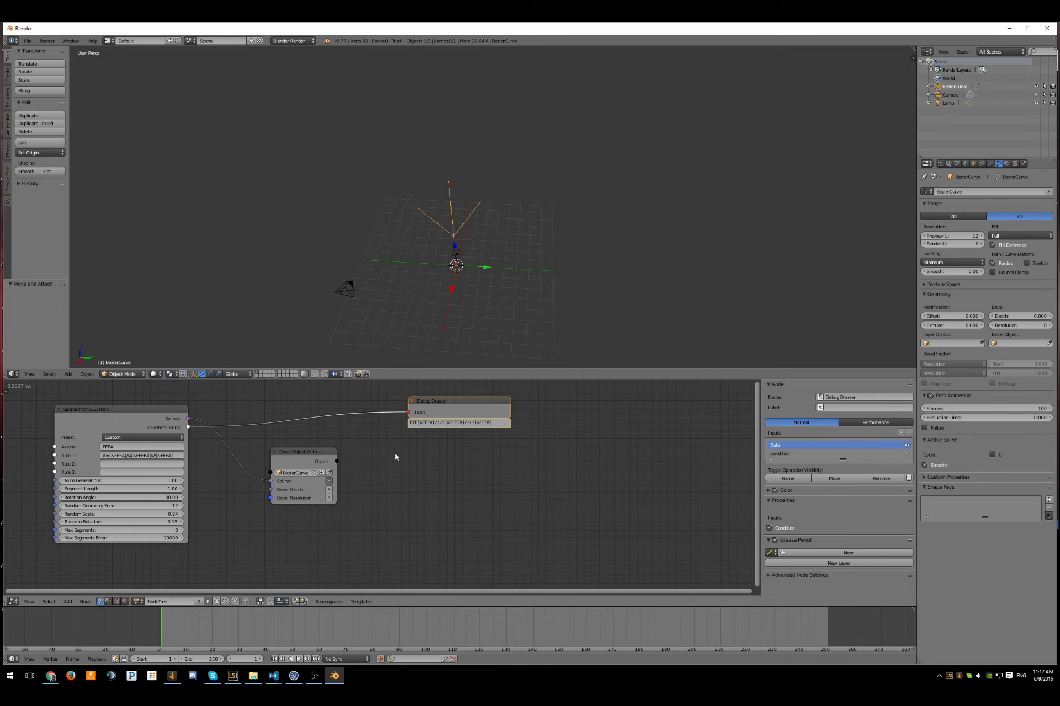
# Step: Expose the Point Pairs output on the L-System node and link it to the Debug Drawer in place of the string
pyautogui.click(133, 415)
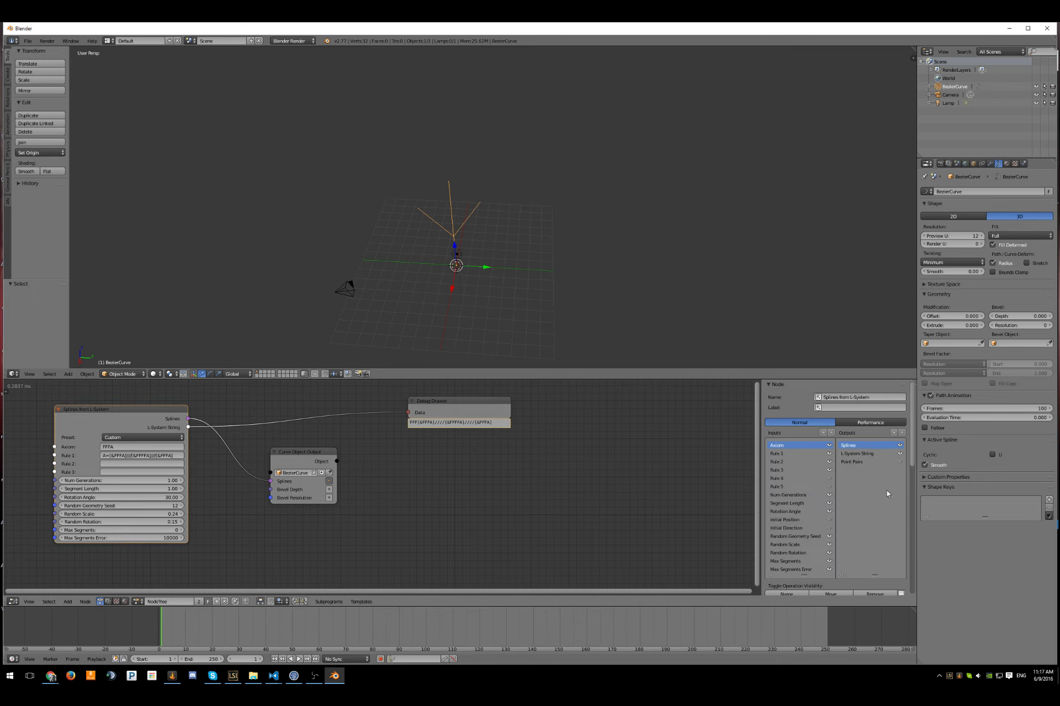
pyautogui.click(900, 463)
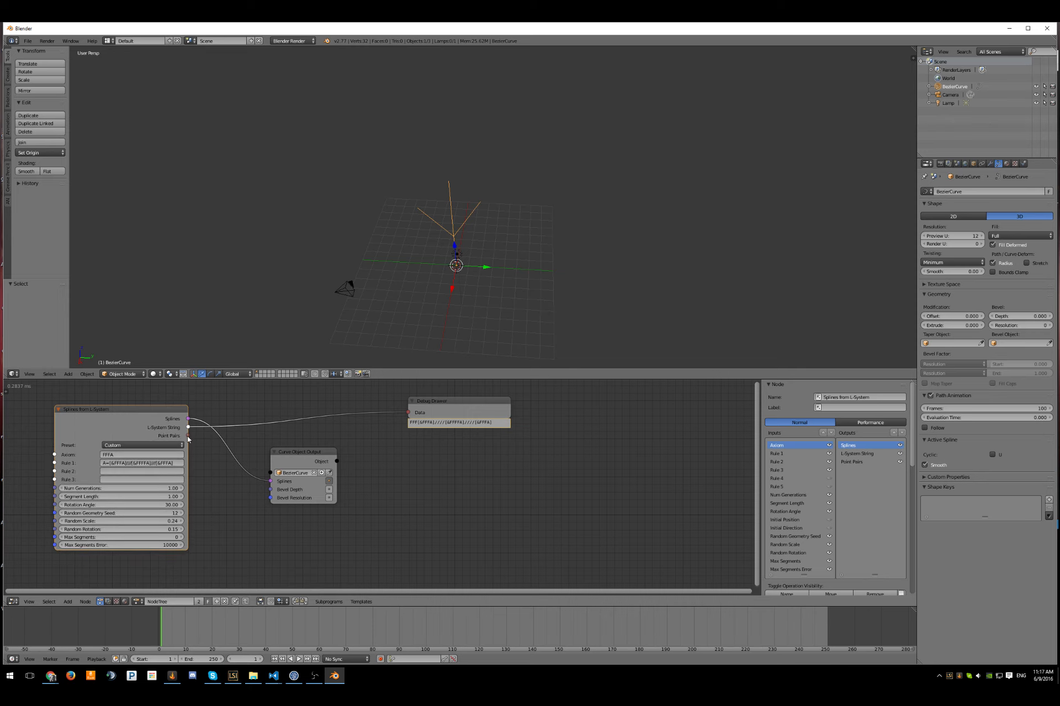
pyautogui.moveTo(189, 436); pyautogui.dragTo(412, 416)
pyautogui.moveTo(188, 435); pyautogui.dragTo(409, 413)
pyautogui.scroll(-1, 503, 450)
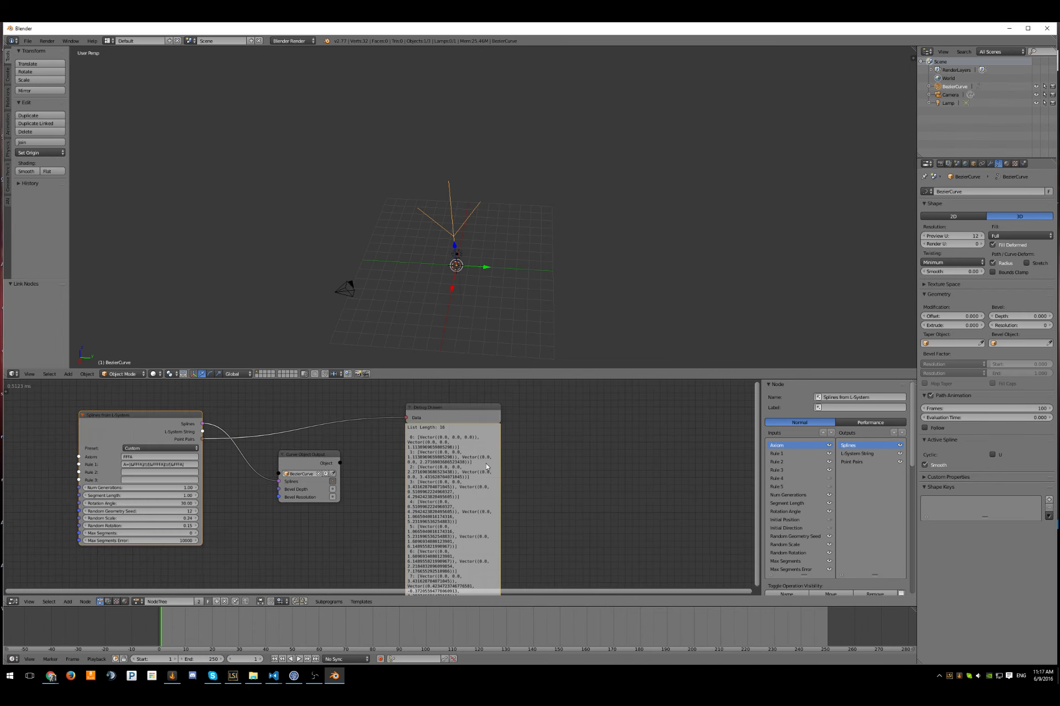
pyautogui.scroll(1, 486, 467)
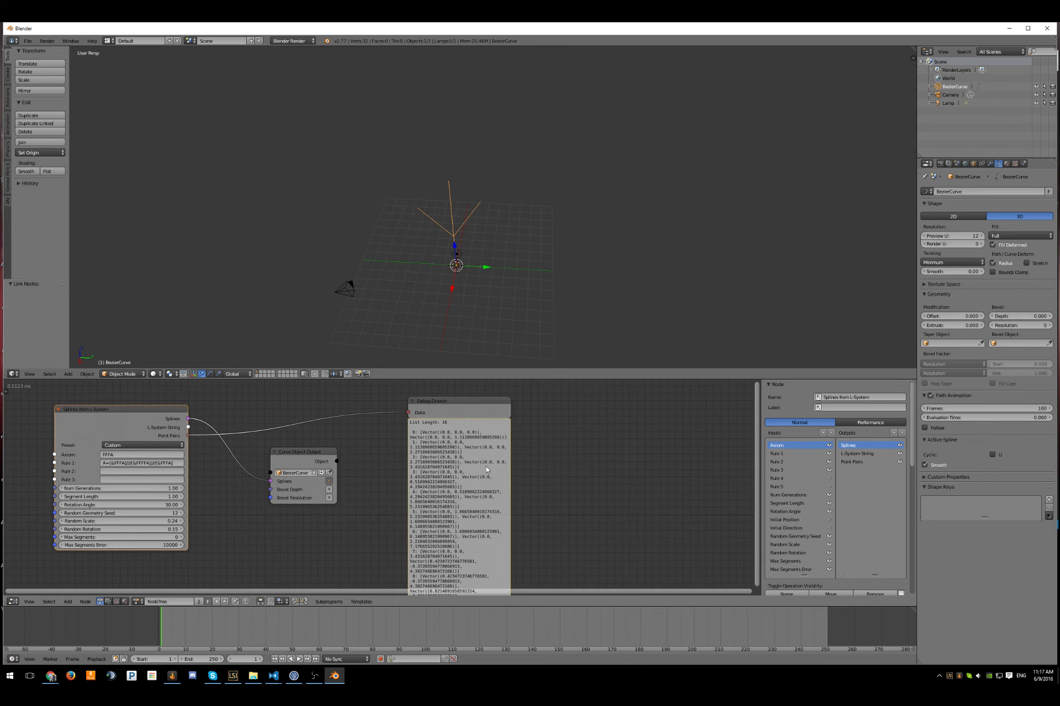